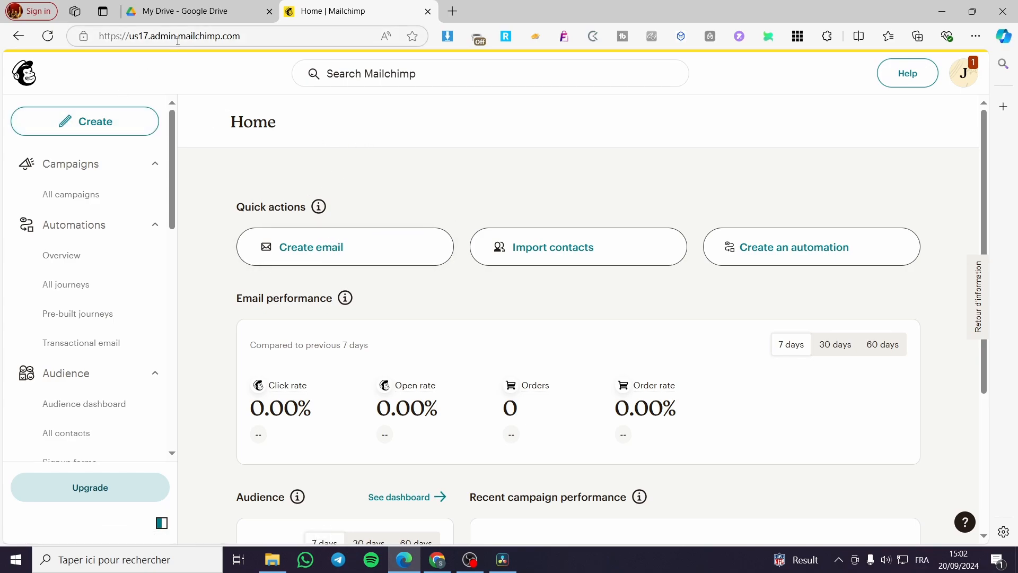
Open the All contacts list for the Jacks audience
scroll(682, 175, "down", 4)
scroll(392, 266, "up", 4)
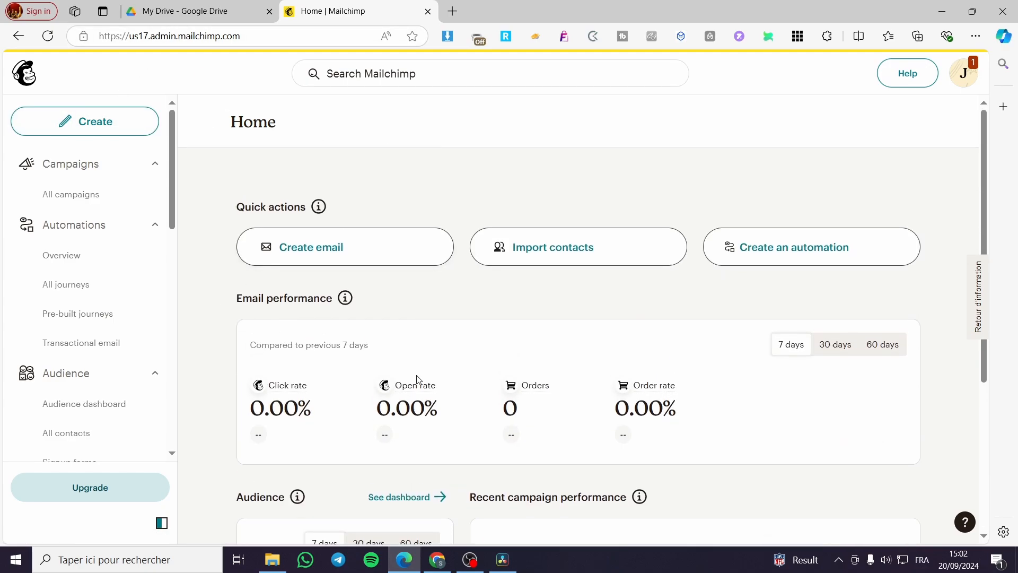
scroll(926, 372, "down", 1)
scroll(388, 368, "down", 5)
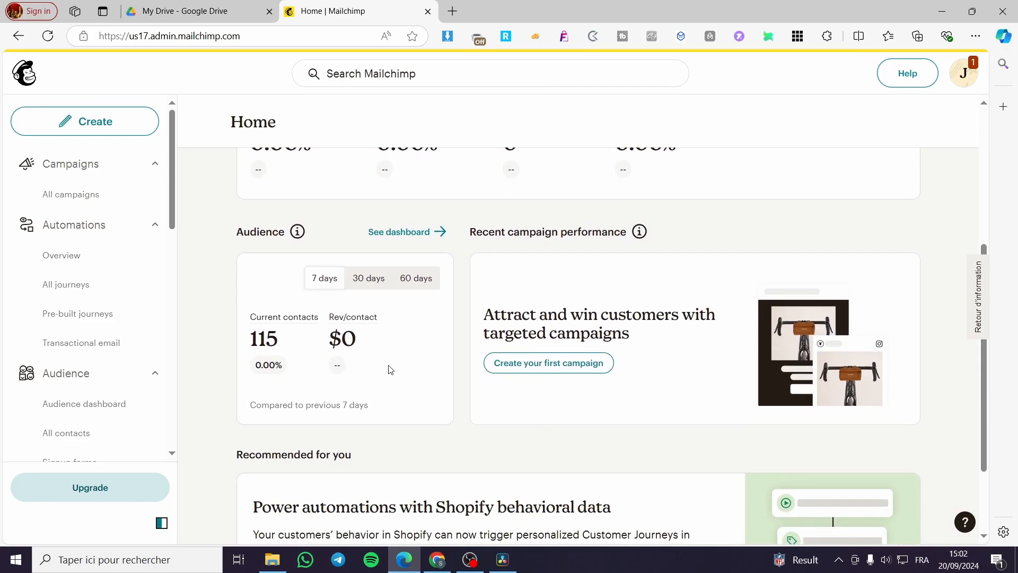
scroll(572, 313, "up", 5)
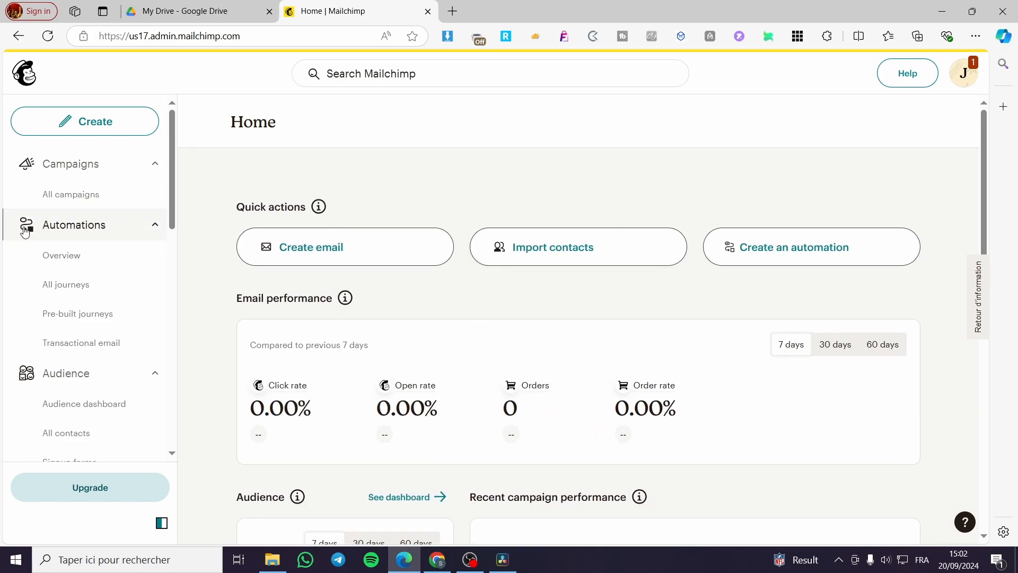
scroll(45, 233, "down", 3)
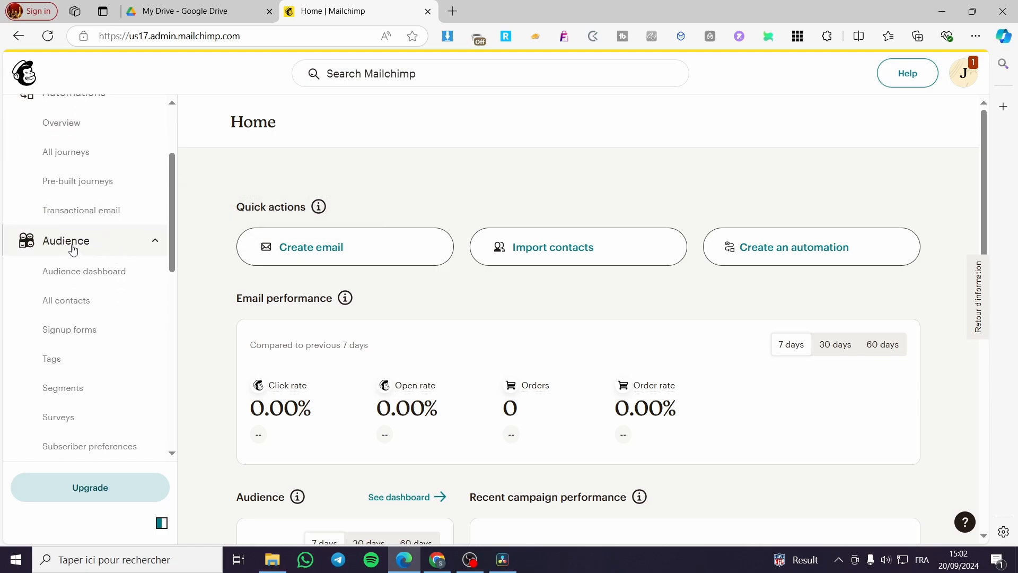
left_click(81, 311)
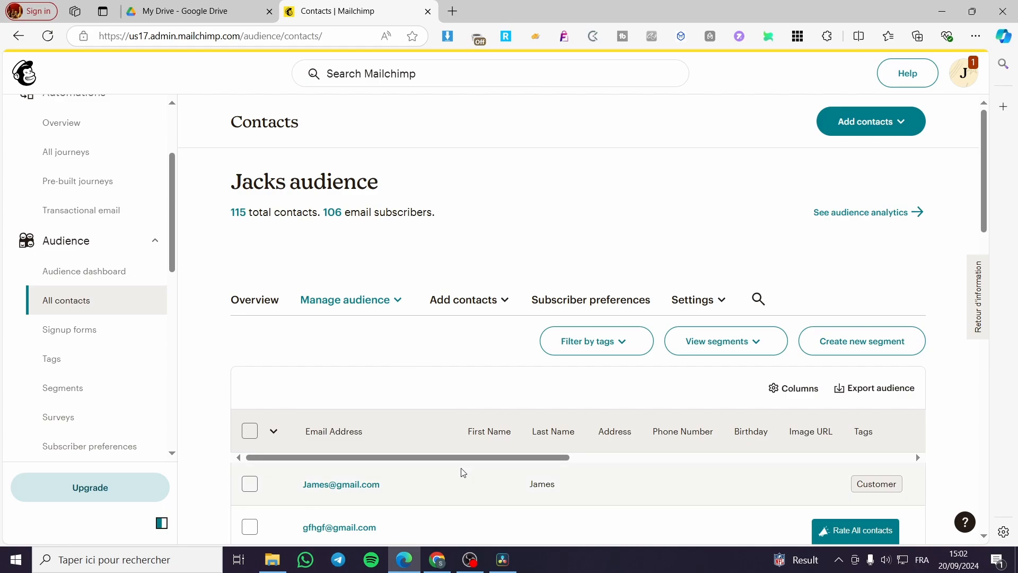
Show the Add contacts dropdown options
scroll(670, 408, "down", 8)
scroll(517, 413, "up", 10)
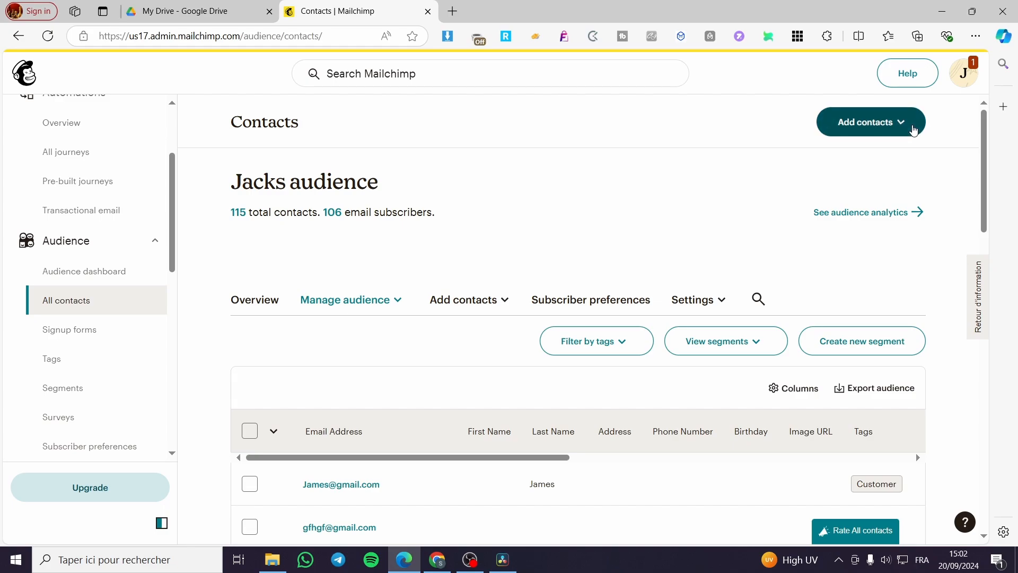
left_click(913, 130)
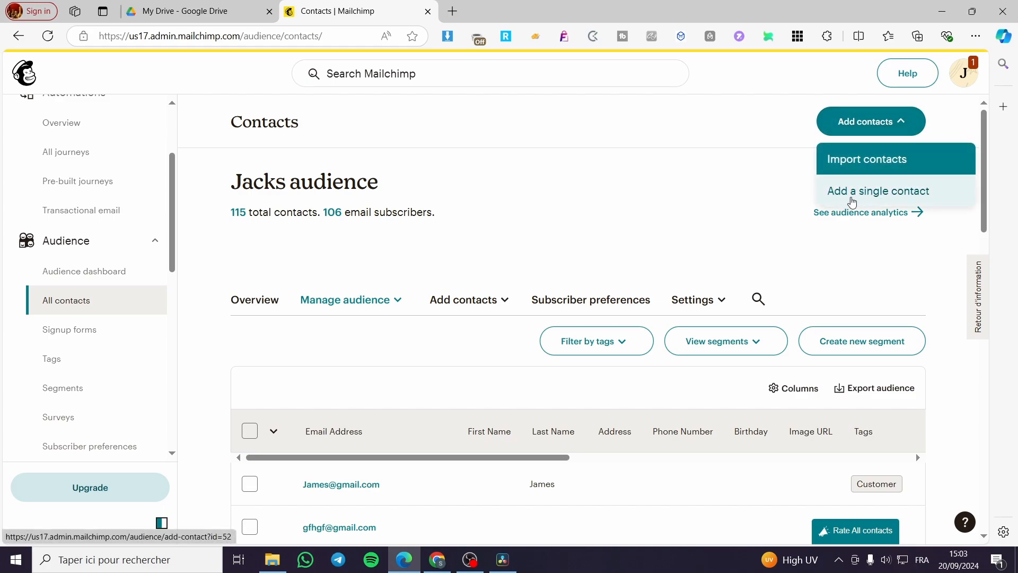
Choose Add a single contact and go through the new-contact form with the email address
left_click(853, 202)
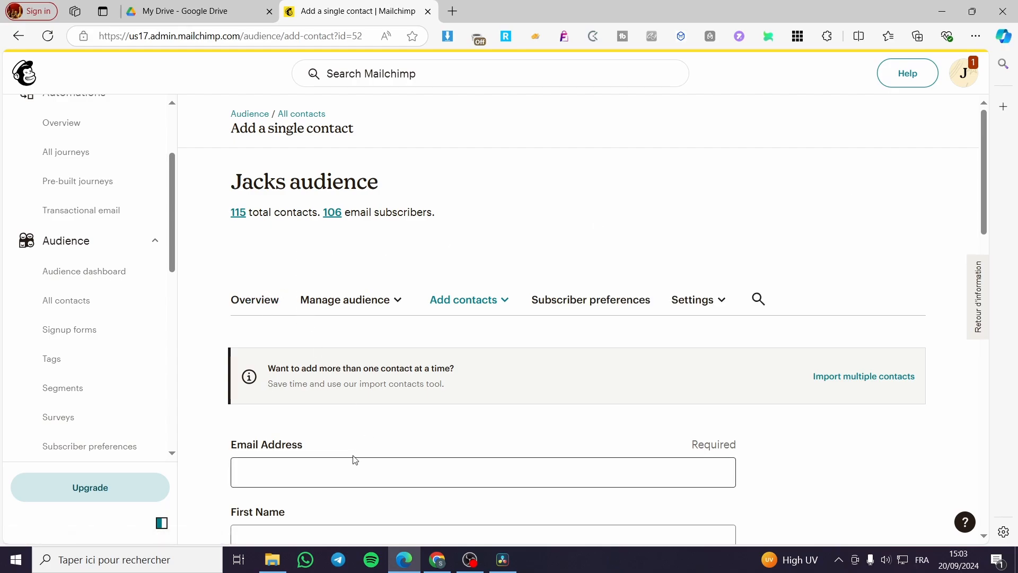
scroll(354, 459, "down", 3)
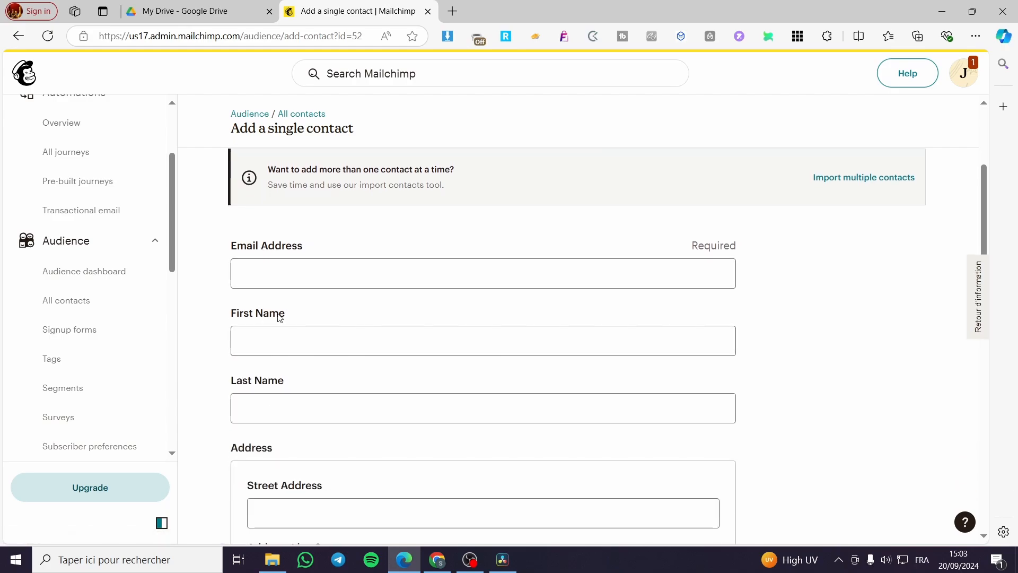
scroll(254, 332, "down", 2)
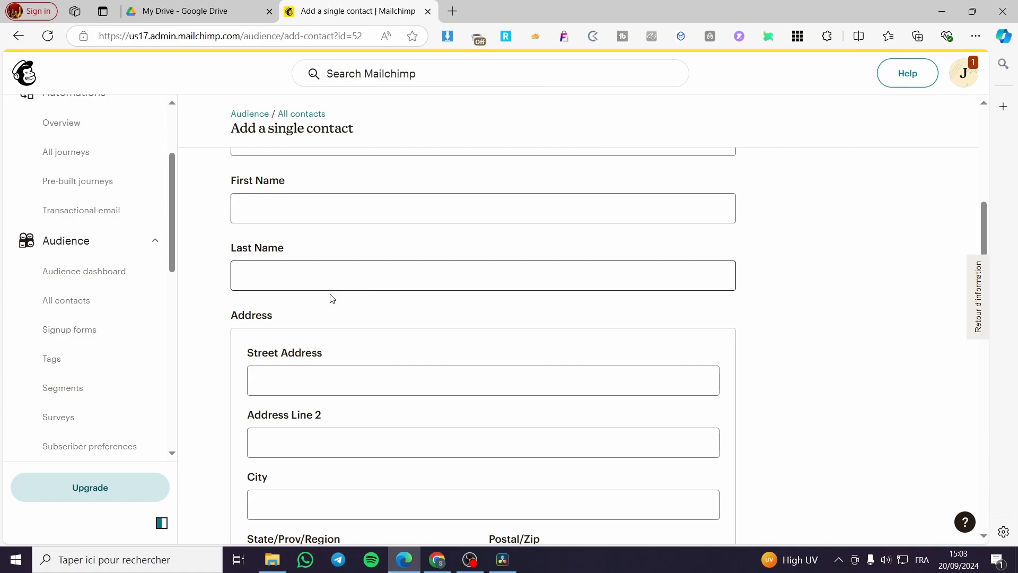
scroll(332, 299, "down", 8)
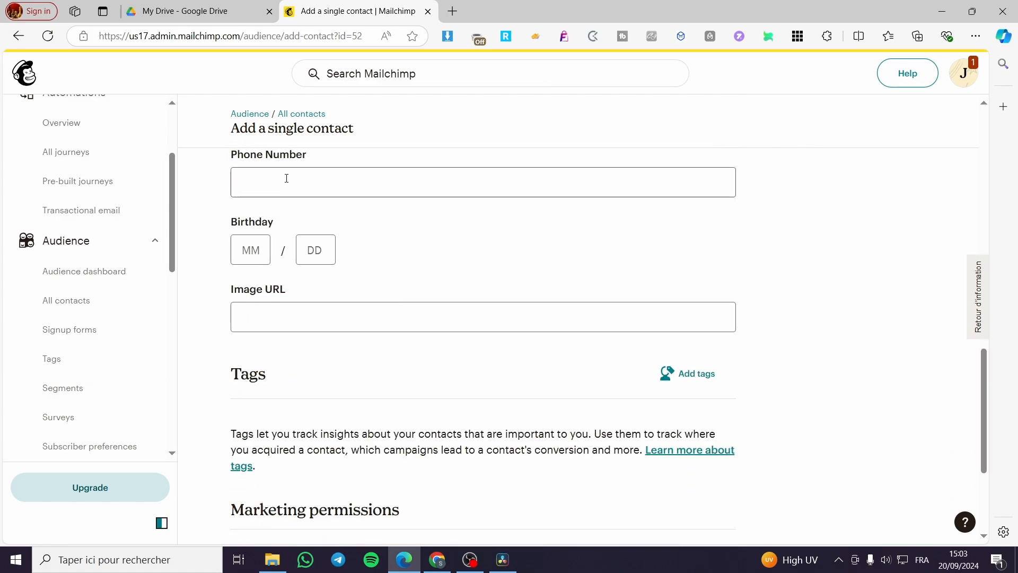
scroll(315, 317, "down", 1)
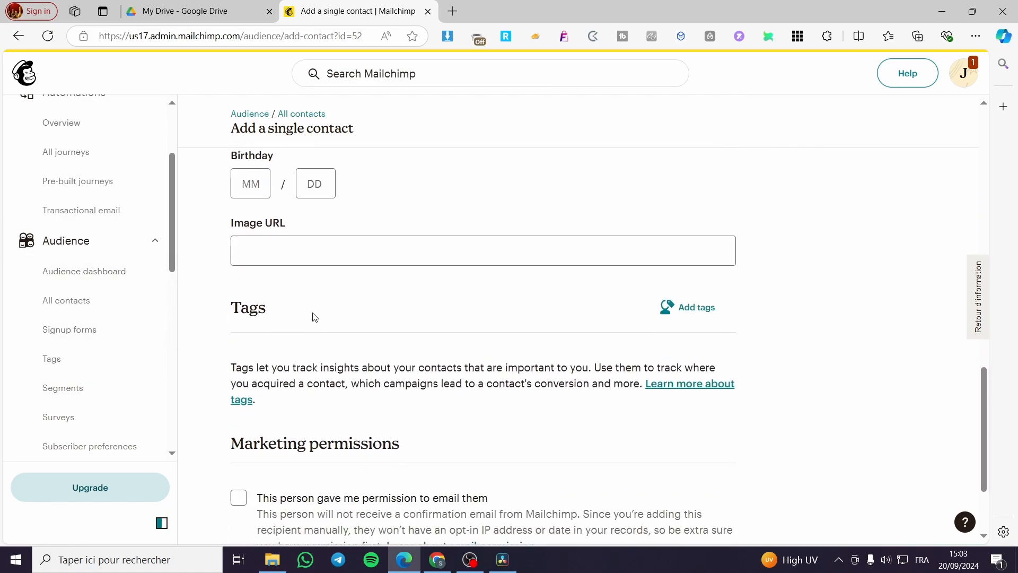
scroll(322, 349, "down", 2)
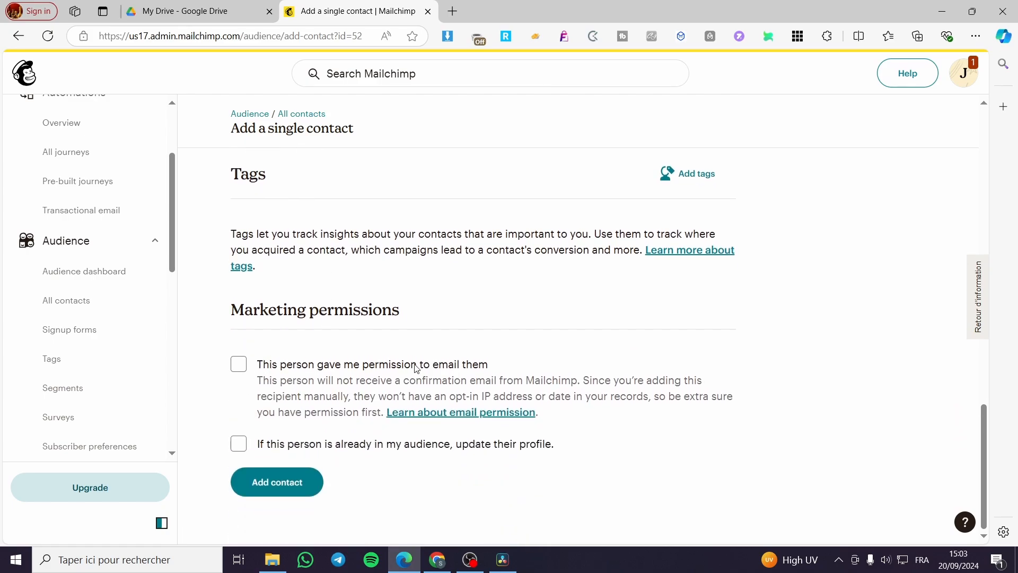
scroll(379, 314, "up", 15)
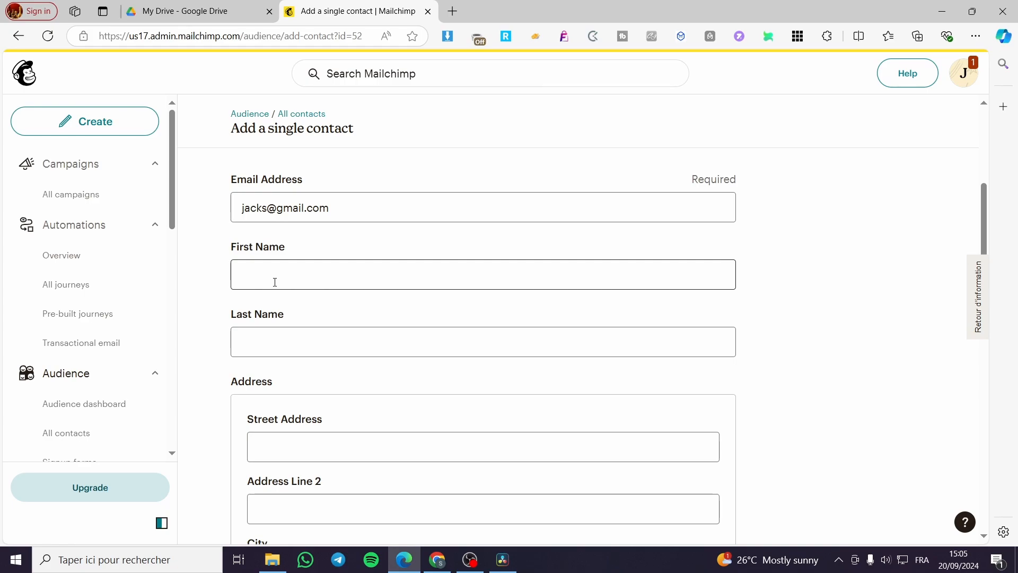
scroll(296, 336, "down", 2)
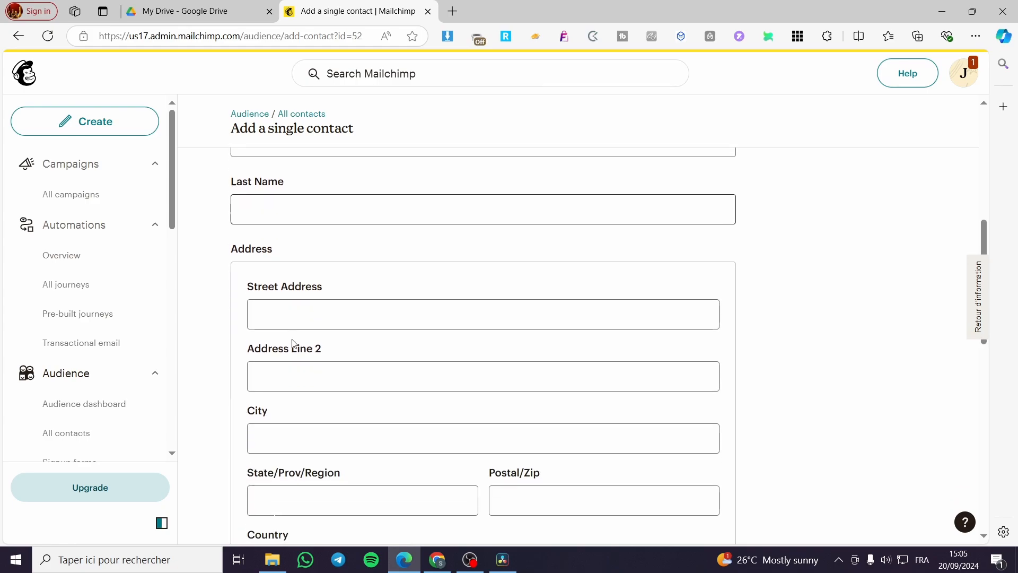
scroll(282, 303, "down", 2)
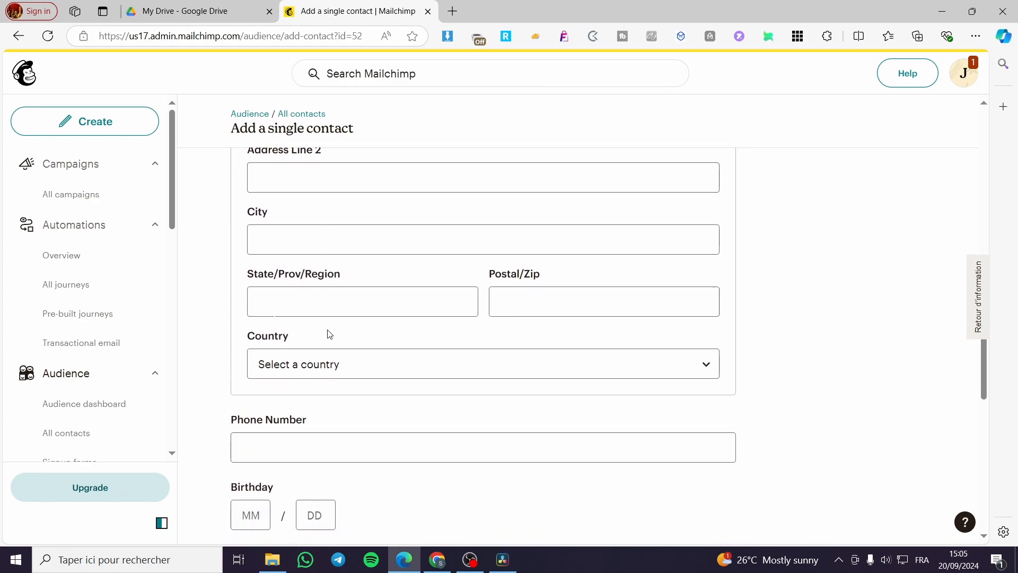
scroll(350, 373, "down", 6)
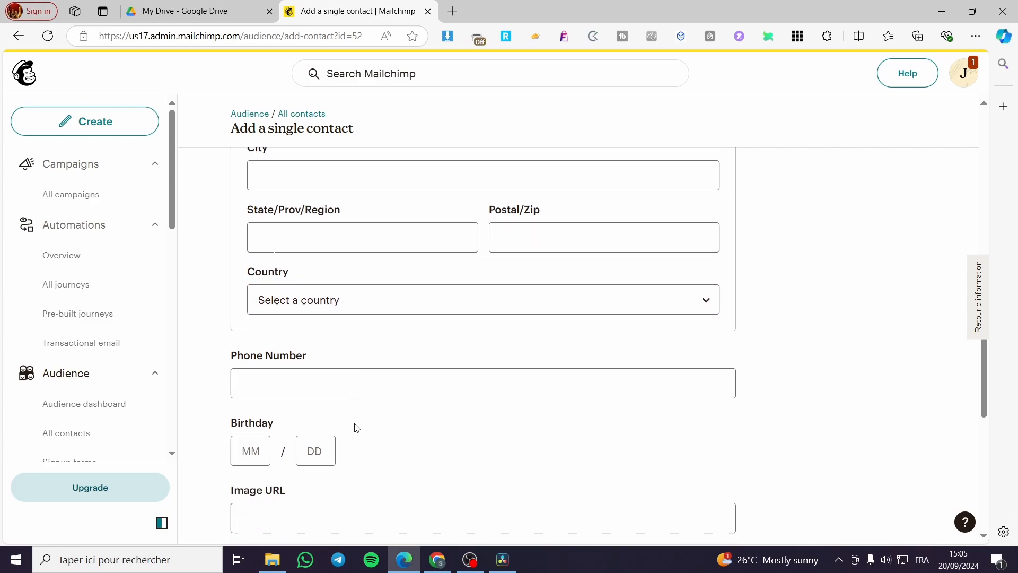
scroll(464, 347, "down", 2)
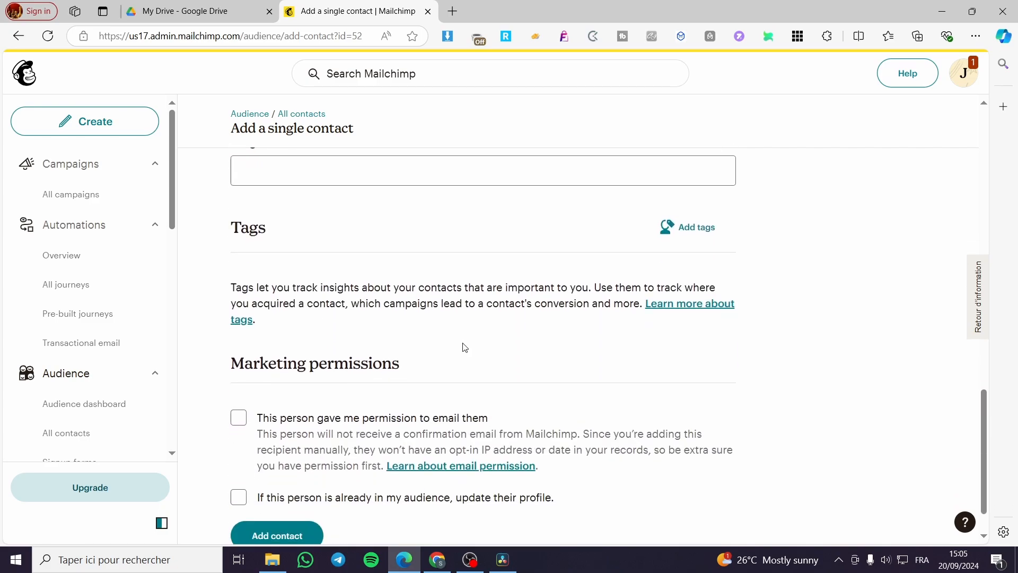
Confirm permission to email the contact and add them to Jacks audience
left_click(290, 486)
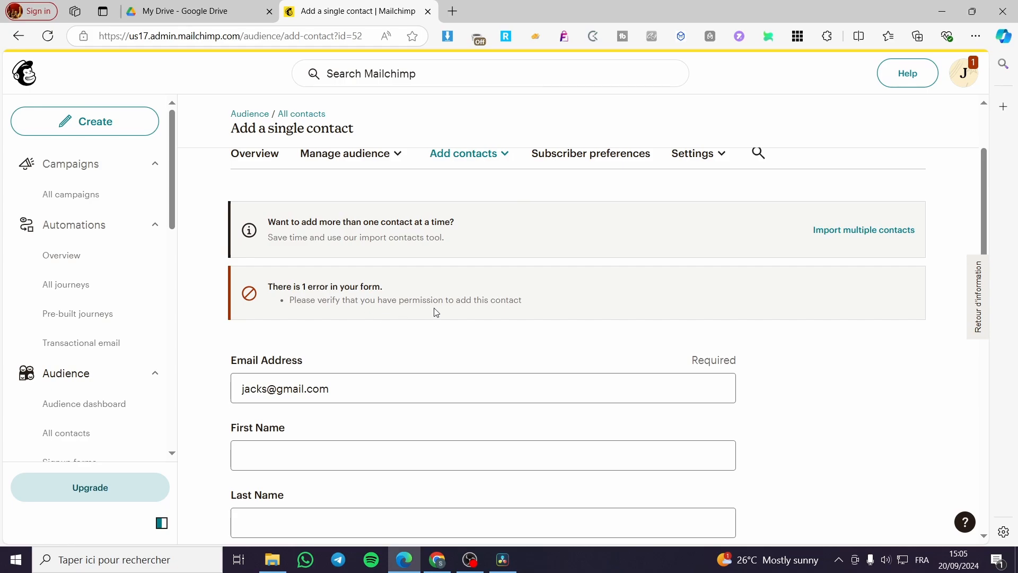
scroll(659, 364, "down", 15)
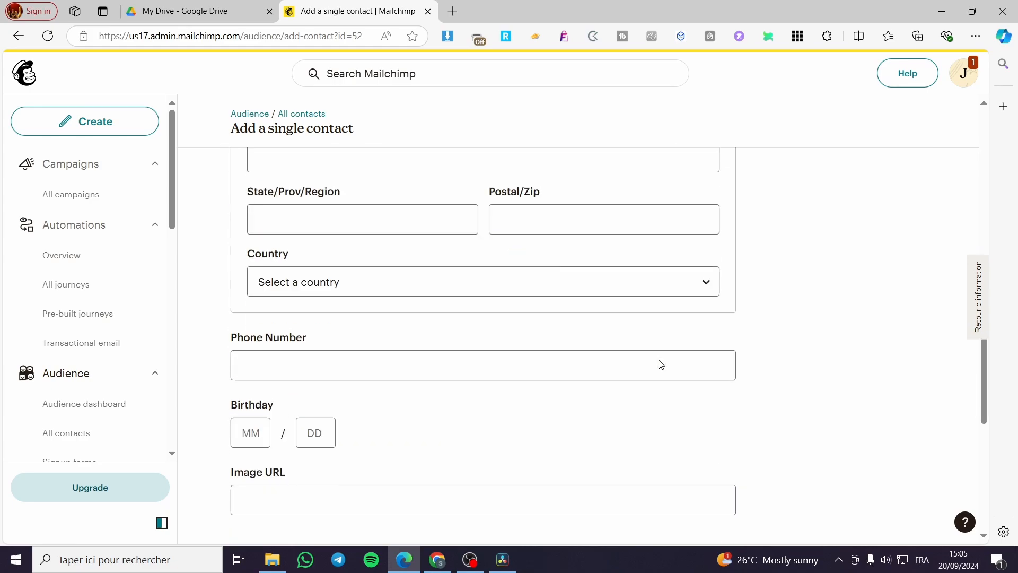
left_click(230, 419)
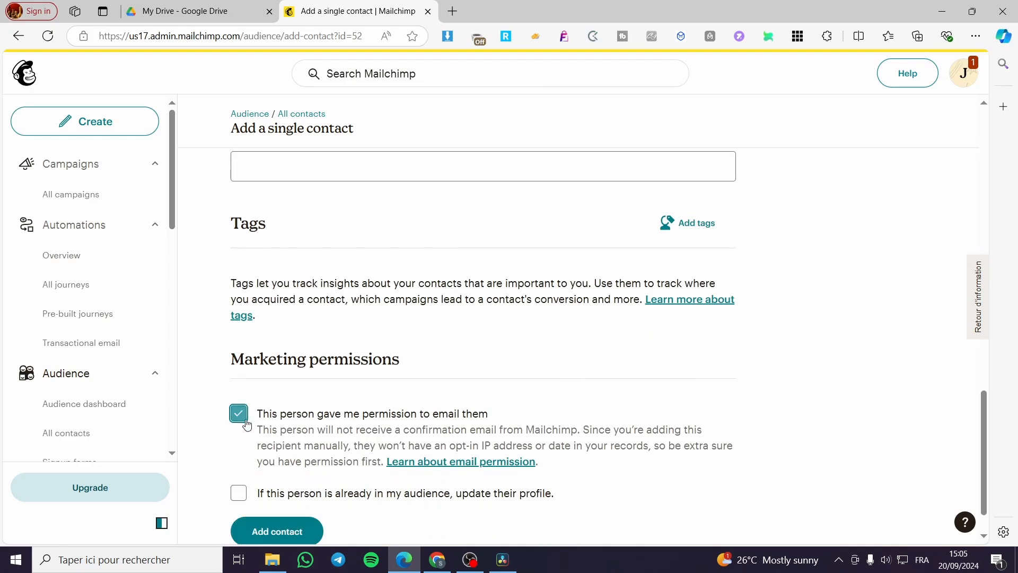
scroll(269, 459, "down", 1)
left_click(275, 483)
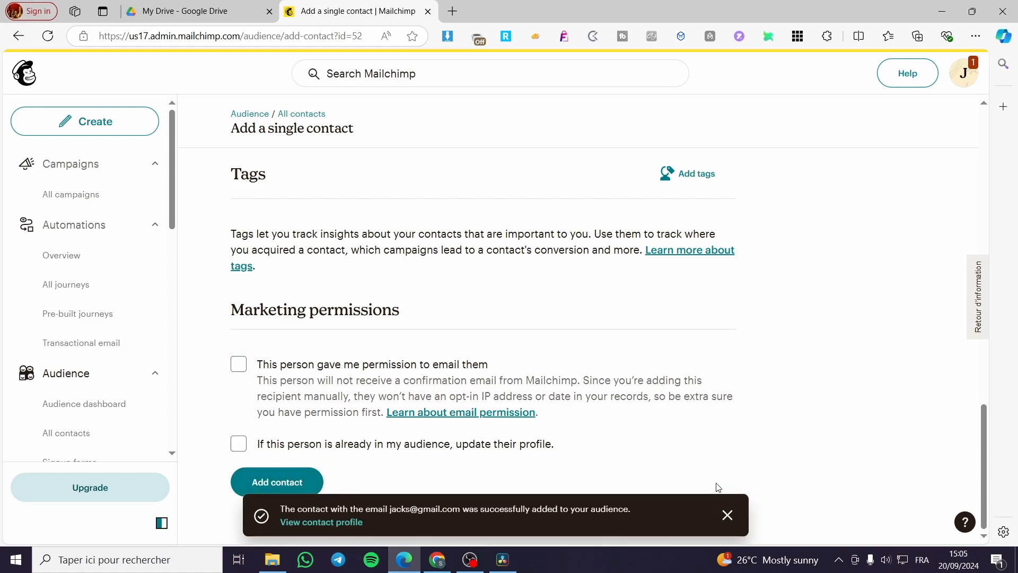
Create a new Regular email draft with Design Email
scroll(675, 359, "up", 5)
scroll(654, 368, "up", 5)
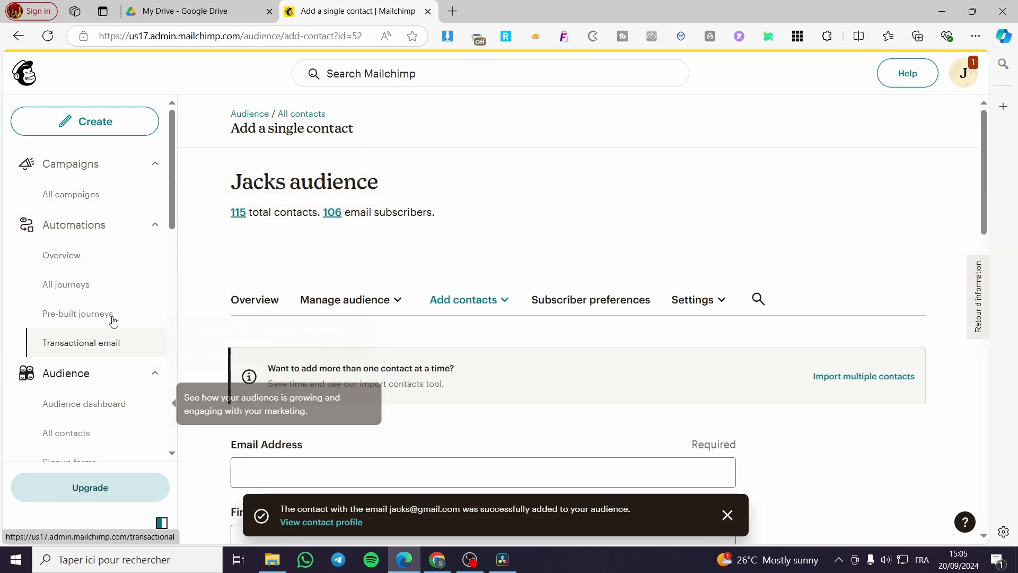
left_click(88, 126)
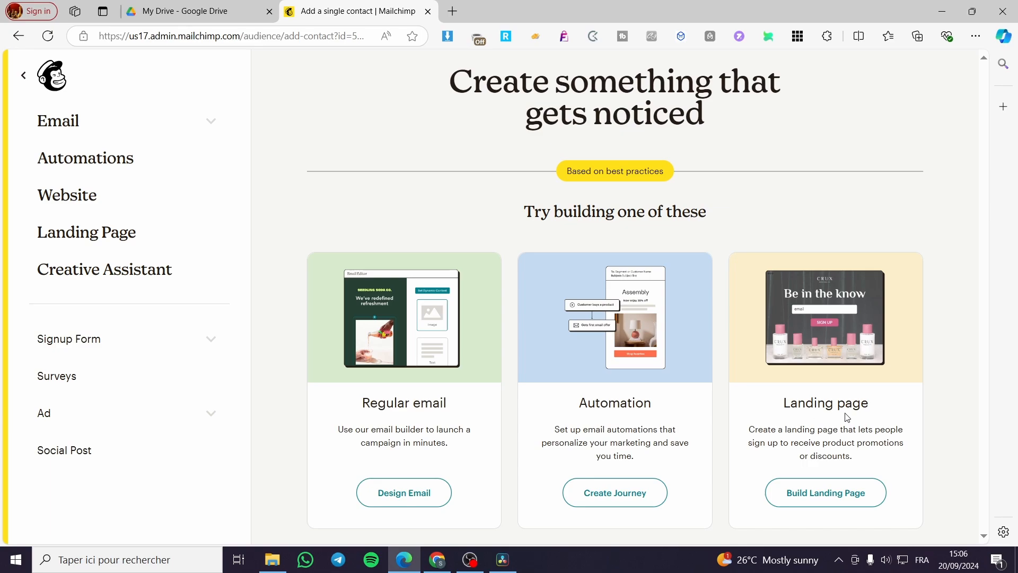
left_click(402, 497)
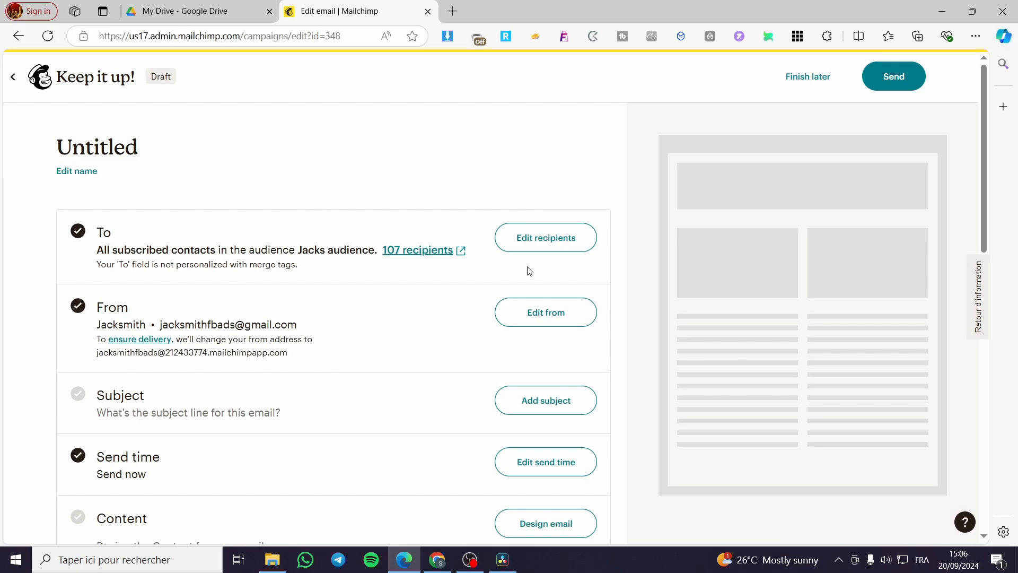
Send the email to Jacks audience, limited to contacts tagged Member
left_click(553, 247)
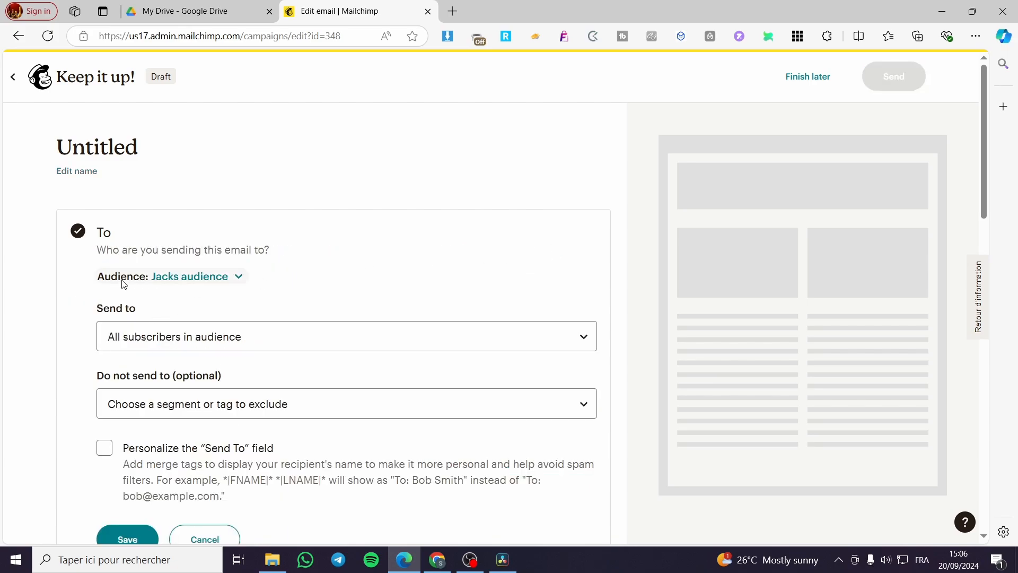
left_click(218, 282)
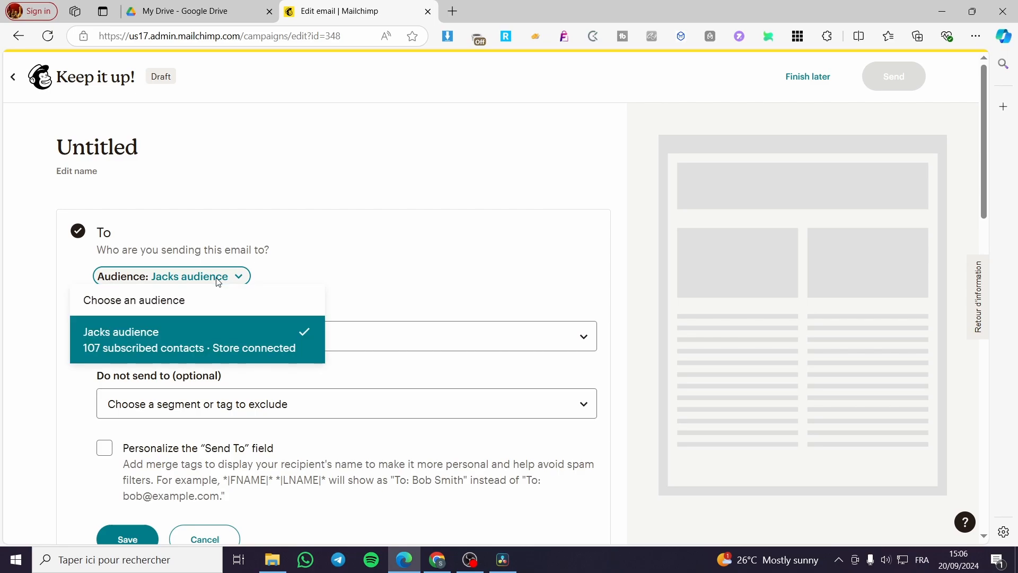
left_click(171, 305)
left_click(216, 279)
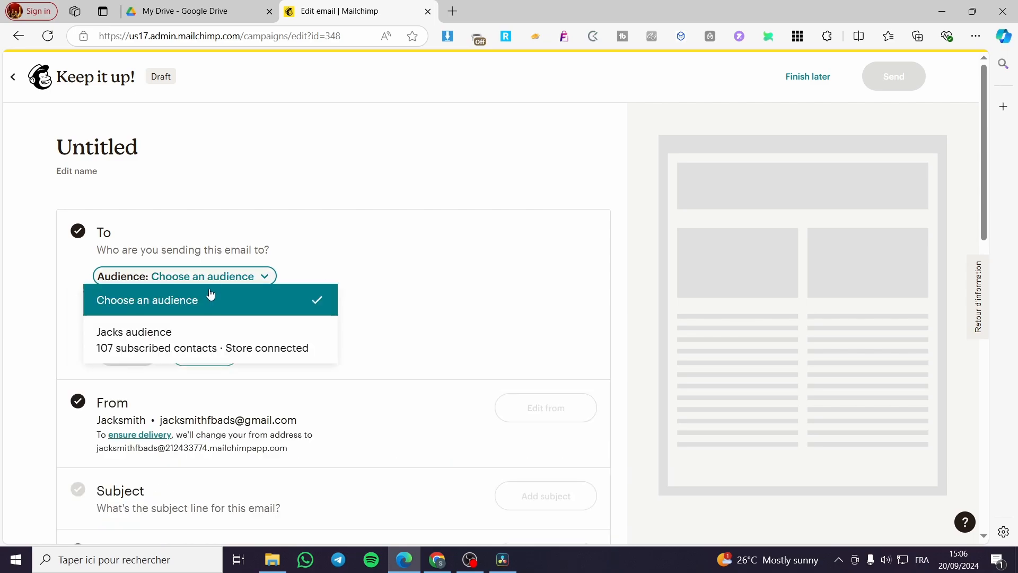
left_click(198, 332)
left_click(199, 340)
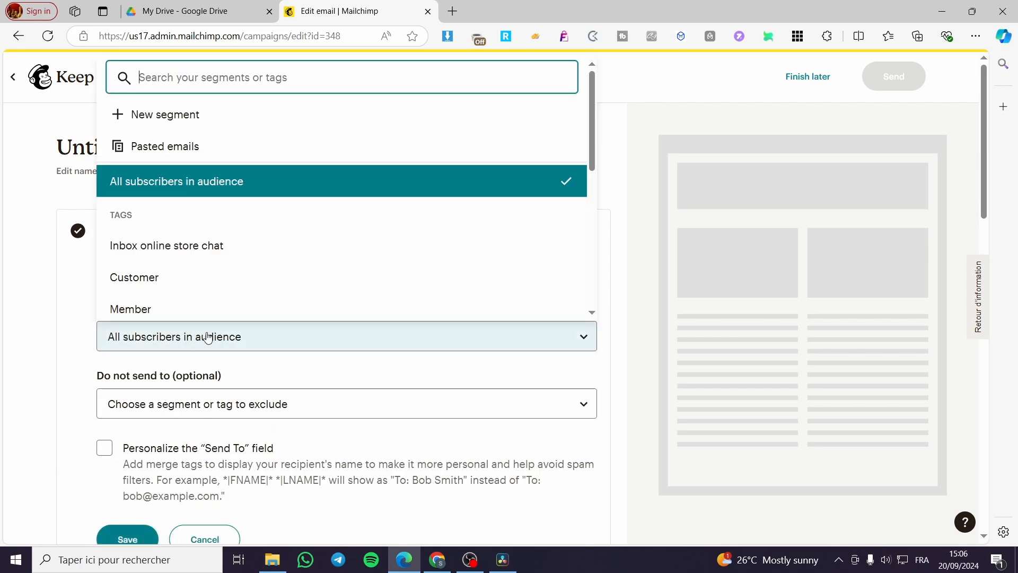
left_click(187, 301)
scroll(255, 332, "down", 3)
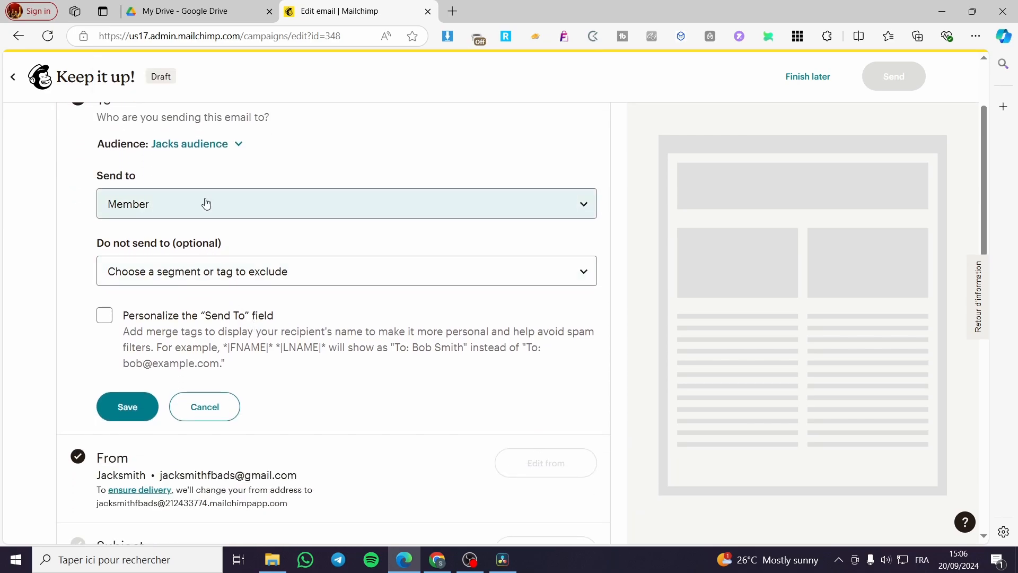
left_click(206, 203)
Start a new segment with an Email Address 'is' filter for the contact's address
left_click(227, 287)
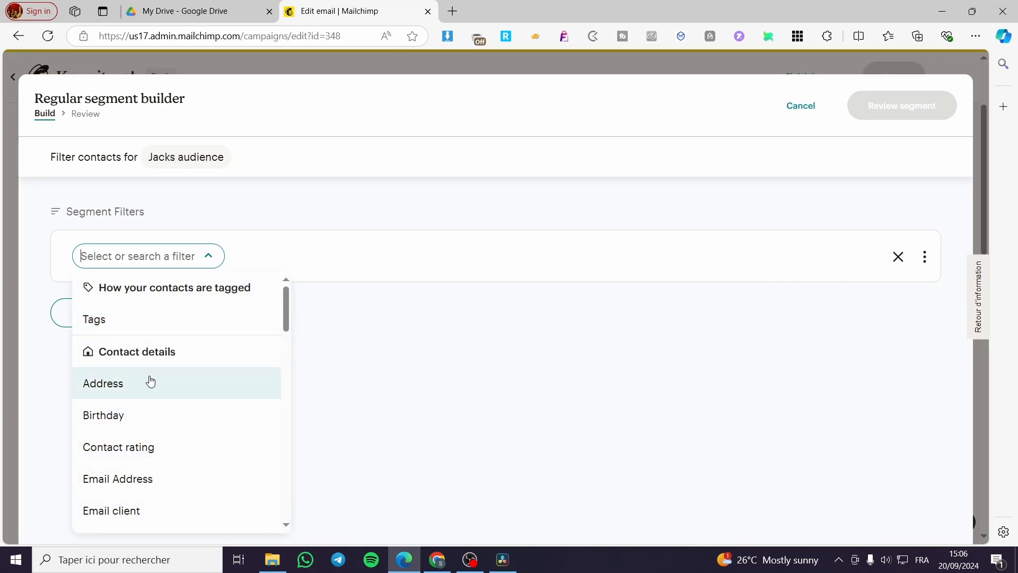
scroll(150, 390, "down", 2)
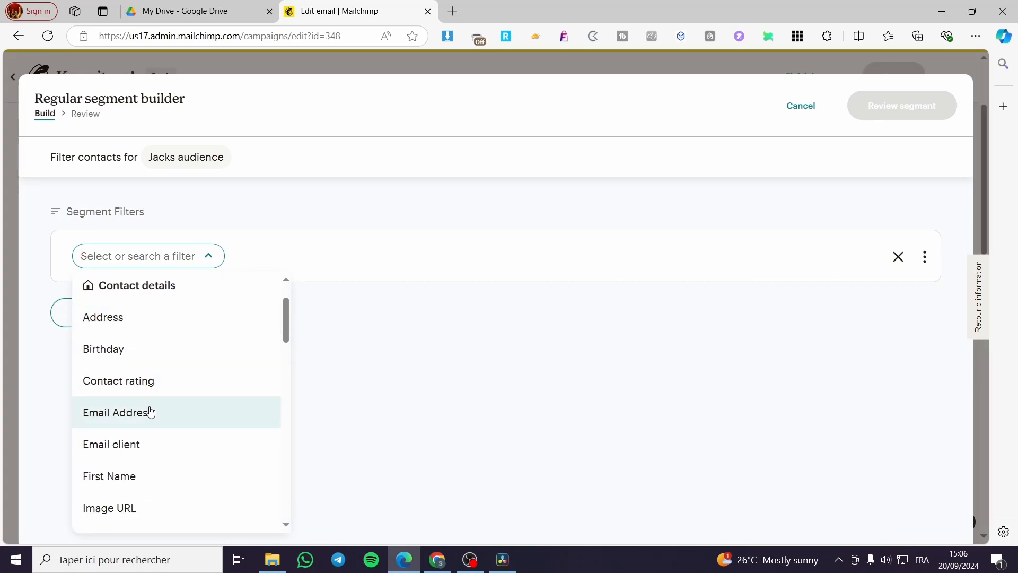
left_click(150, 411)
left_click(211, 264)
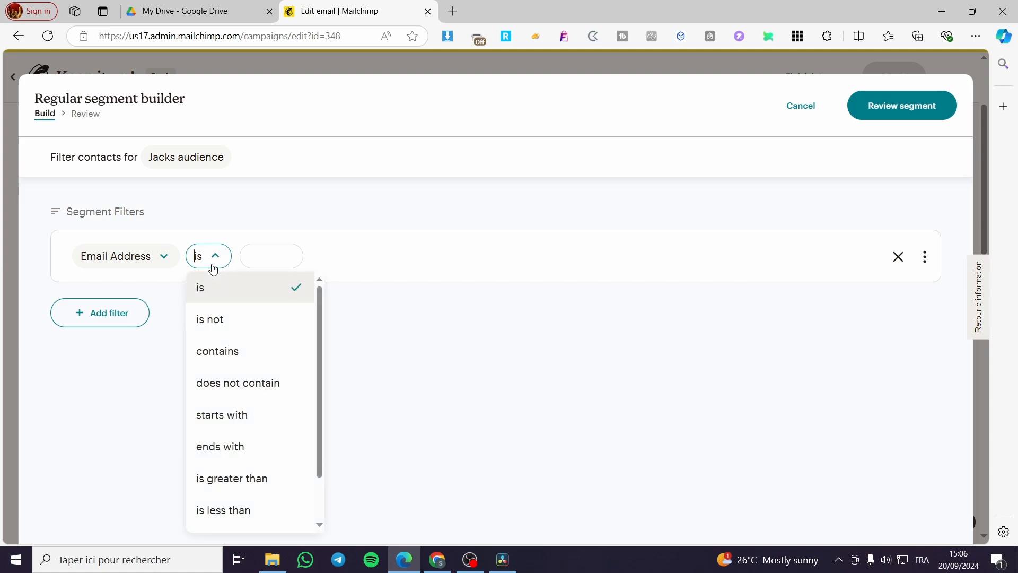
left_click(212, 264)
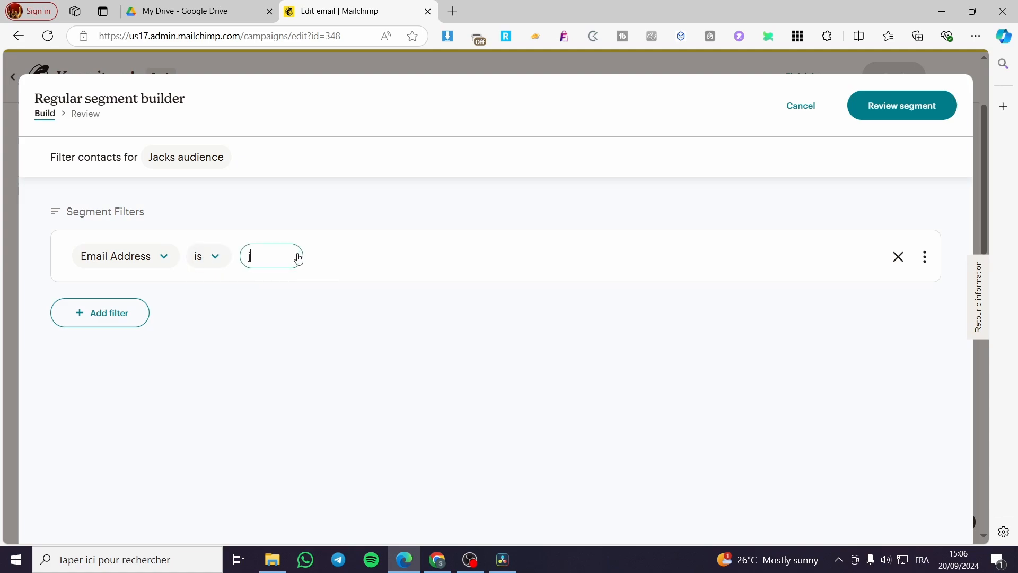
left_click(298, 258)
key("Return")
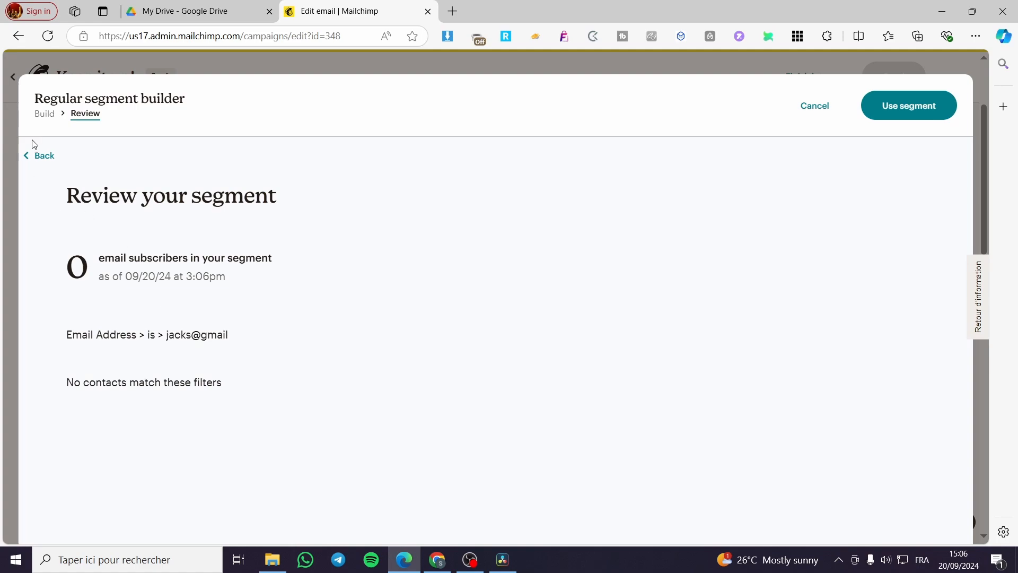
Finish the email address with '.com', drop the empty extra filter, and review the segment
left_click(38, 155)
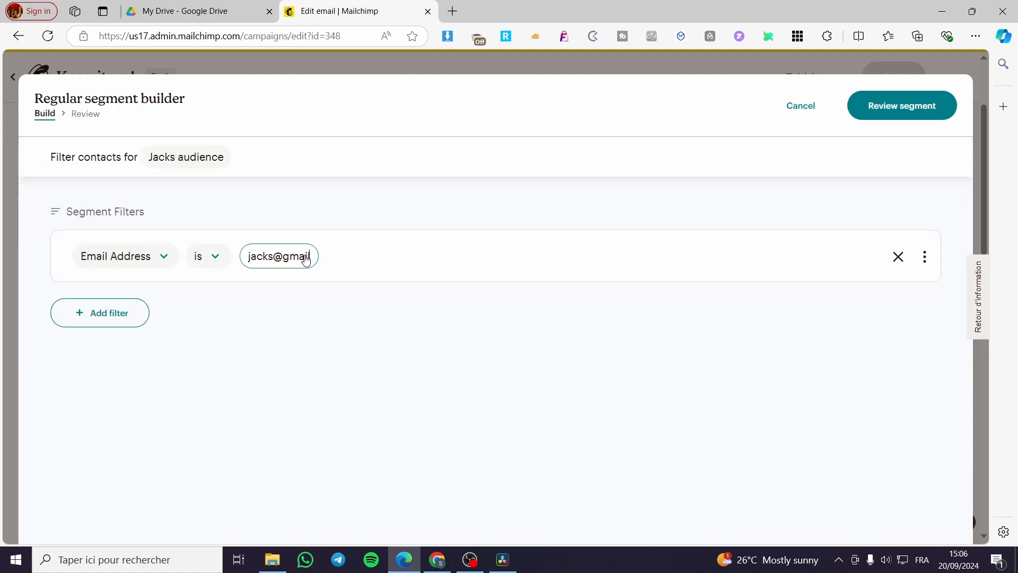
type(".com")
left_click(98, 313)
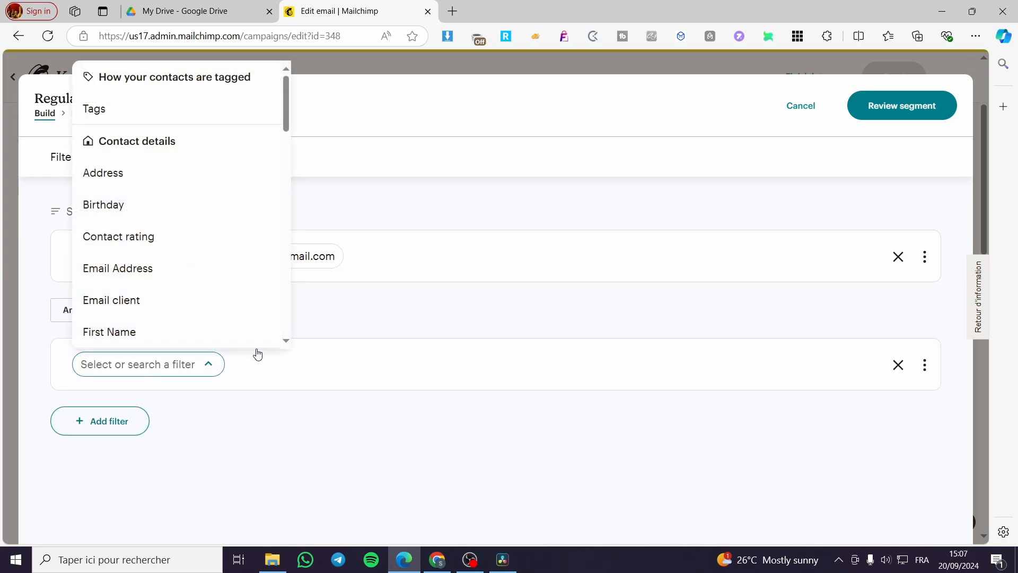
left_click(226, 431)
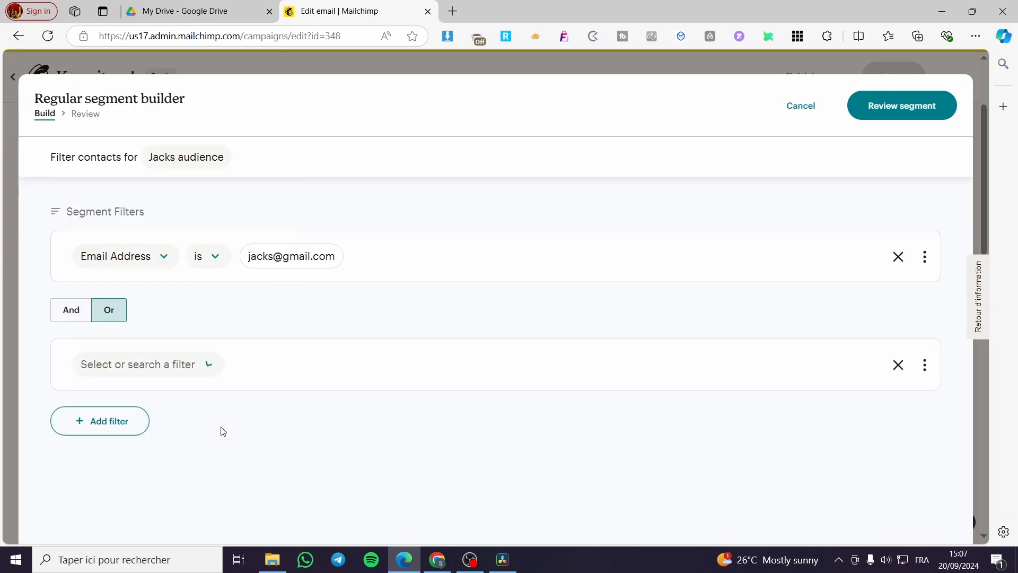
left_click(898, 365)
left_click(908, 100)
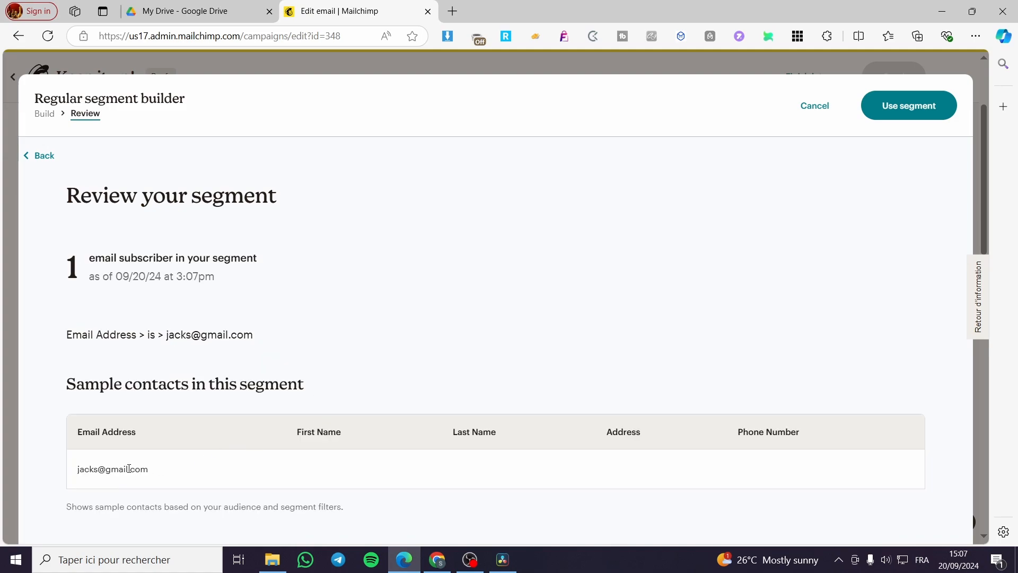
Use the custom segment as recipients, leave the To field unpersonalized, and save
left_click(910, 114)
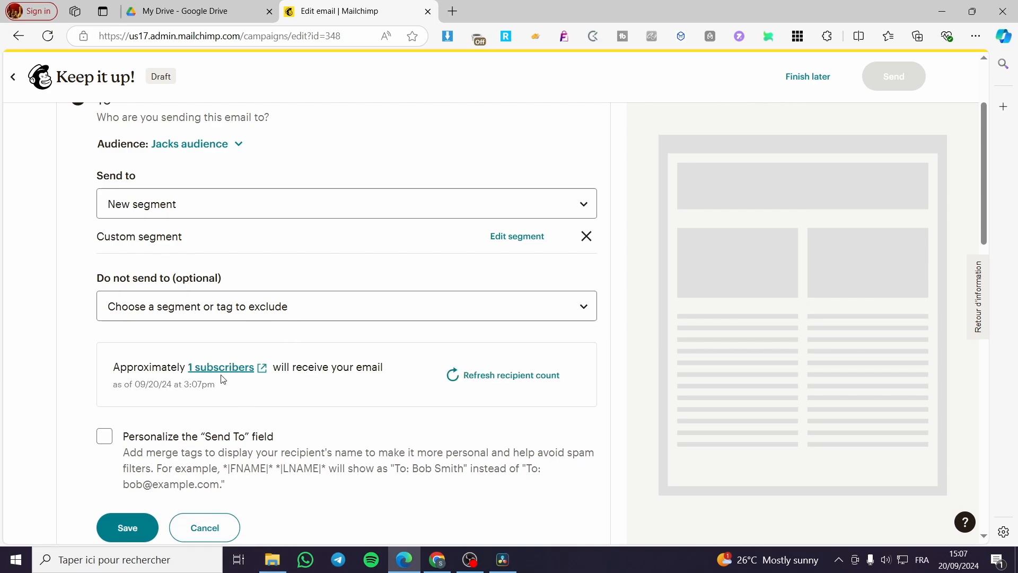
scroll(223, 379, "down", 3)
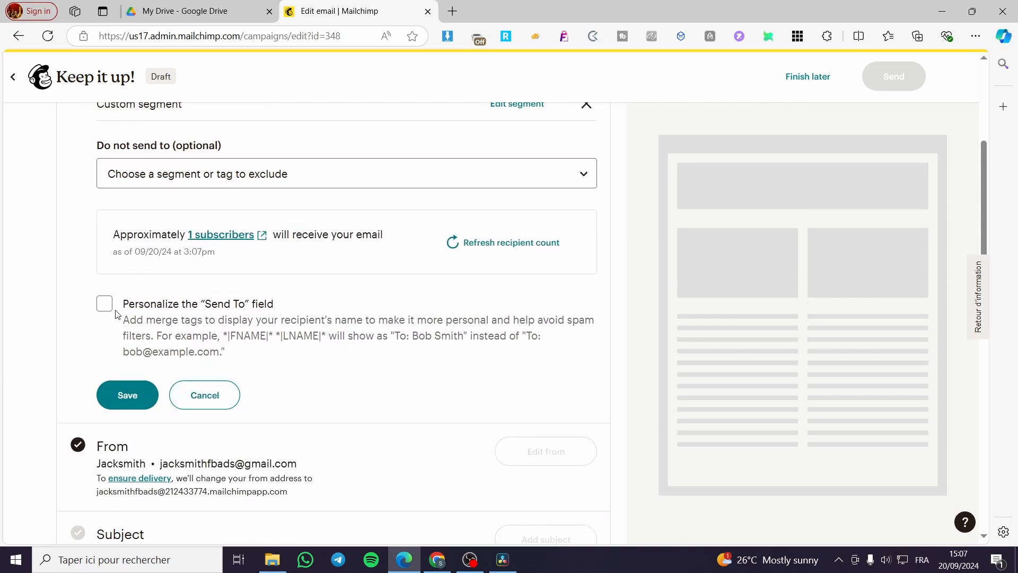
left_click(105, 304)
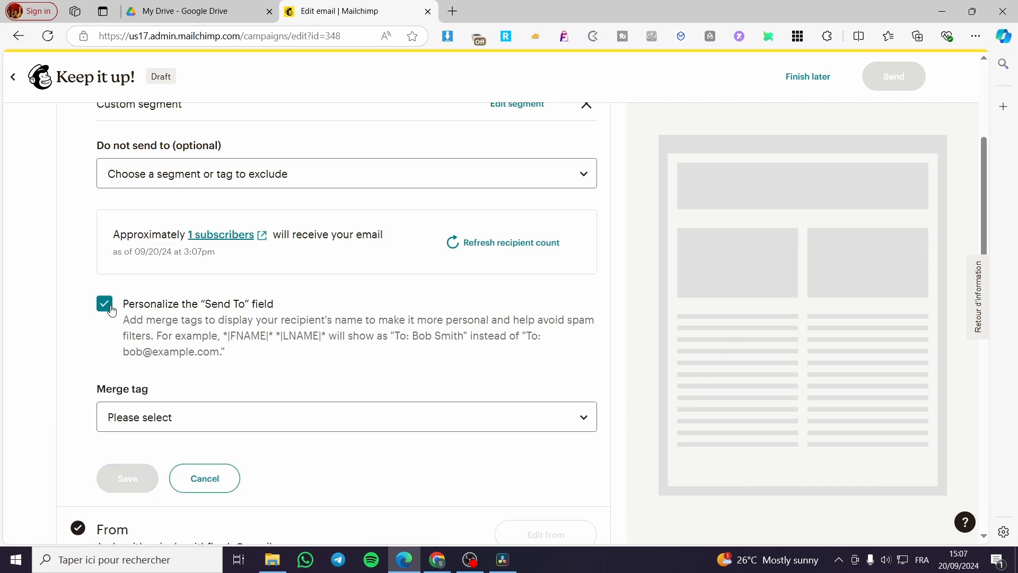
left_click(105, 304)
left_click(132, 395)
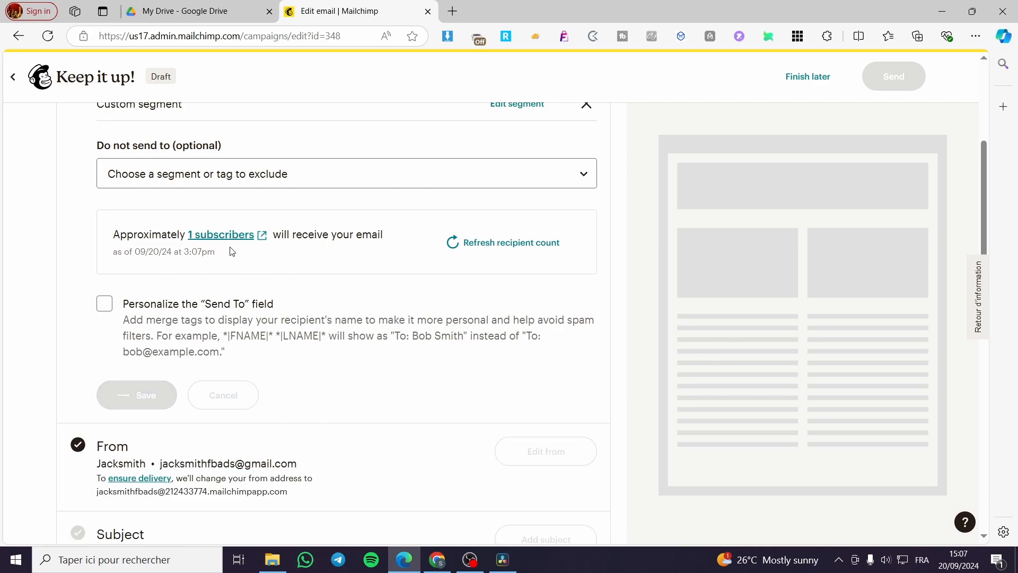
scroll(236, 260, "down", 5)
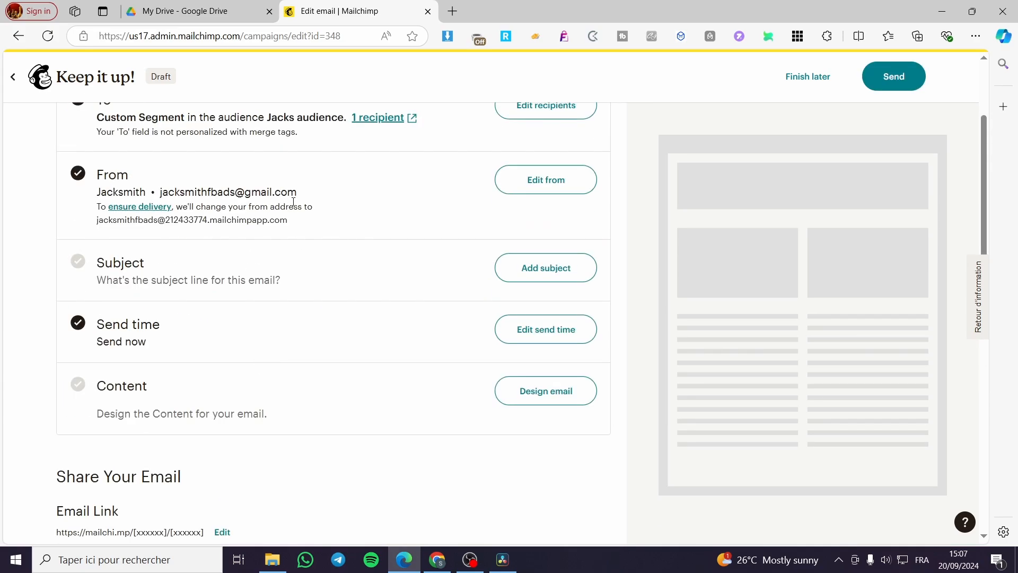
Set the subject line to 'Invitation'
left_click_drag(305, 195, 161, 191)
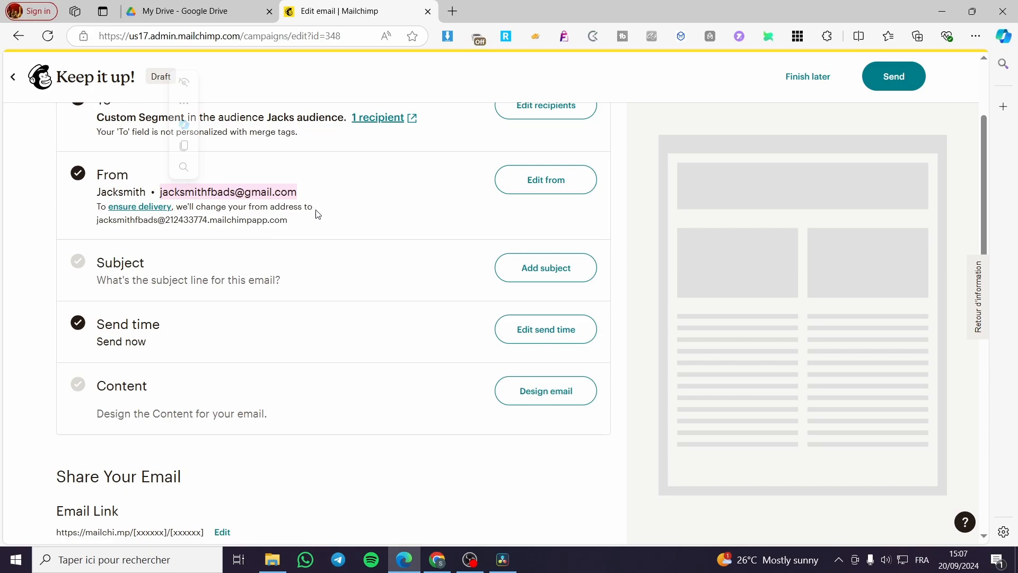
left_click(318, 214)
left_click(557, 270)
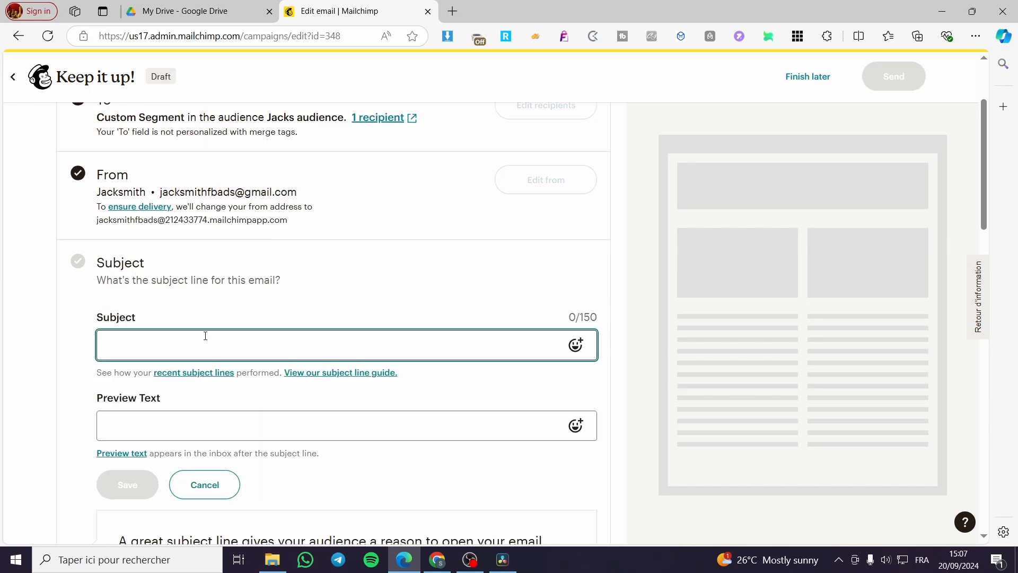
type("New")
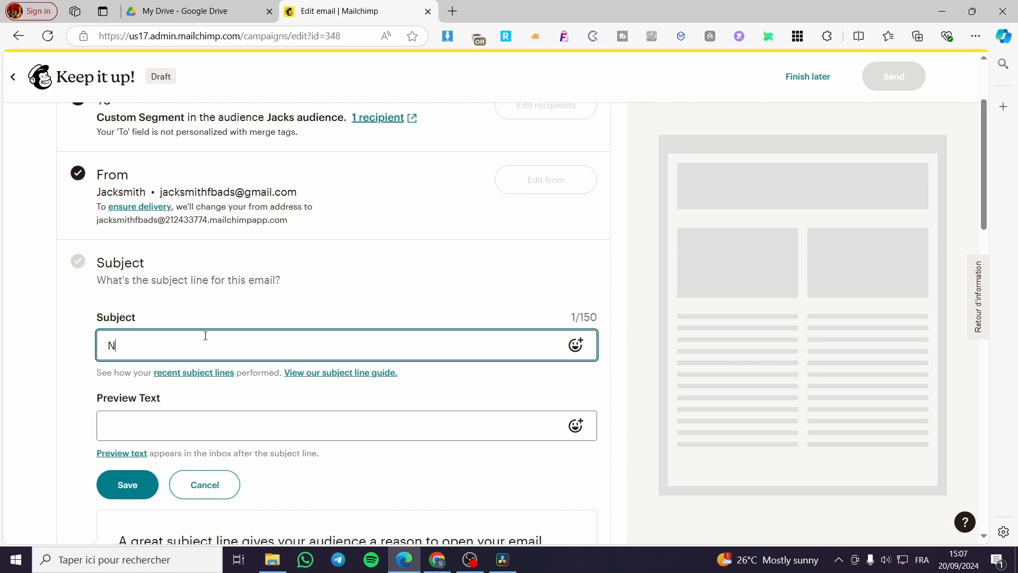
key("BackSpace")
type("Invitation")
key("Tab")
Copy 'Invitation' into the preview text and save both
left_click_drag(206, 336, 58, 366)
key("ctrl+c")
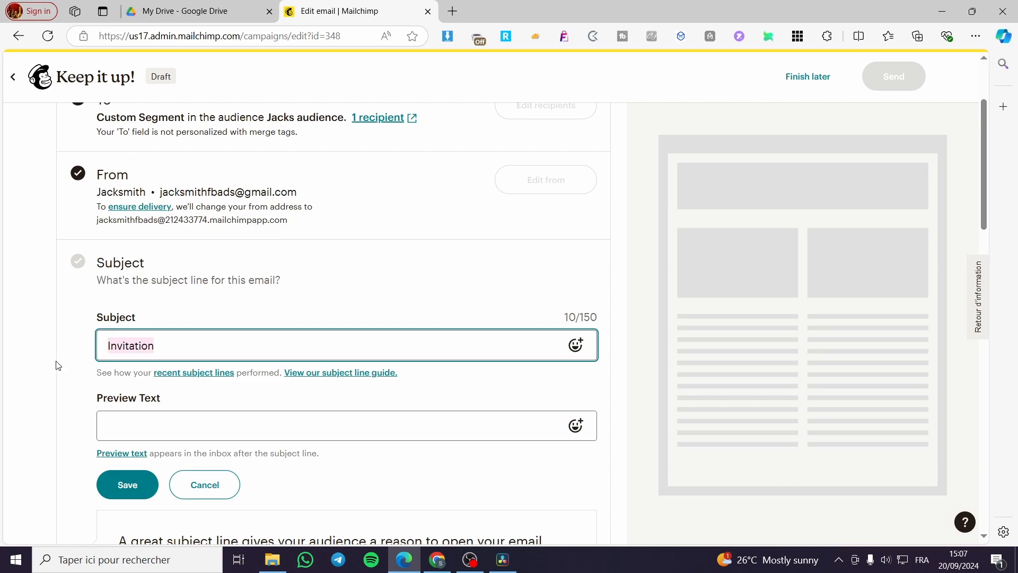
left_click(113, 428)
key("ctrl+v")
left_click(133, 484)
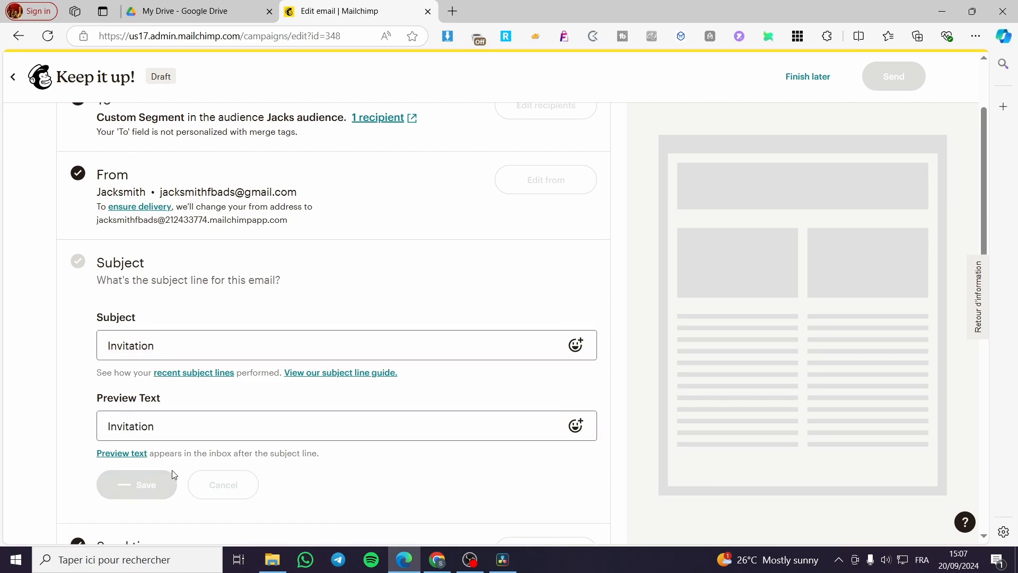
scroll(254, 430, "down", 3)
scroll(255, 430, "down", 1)
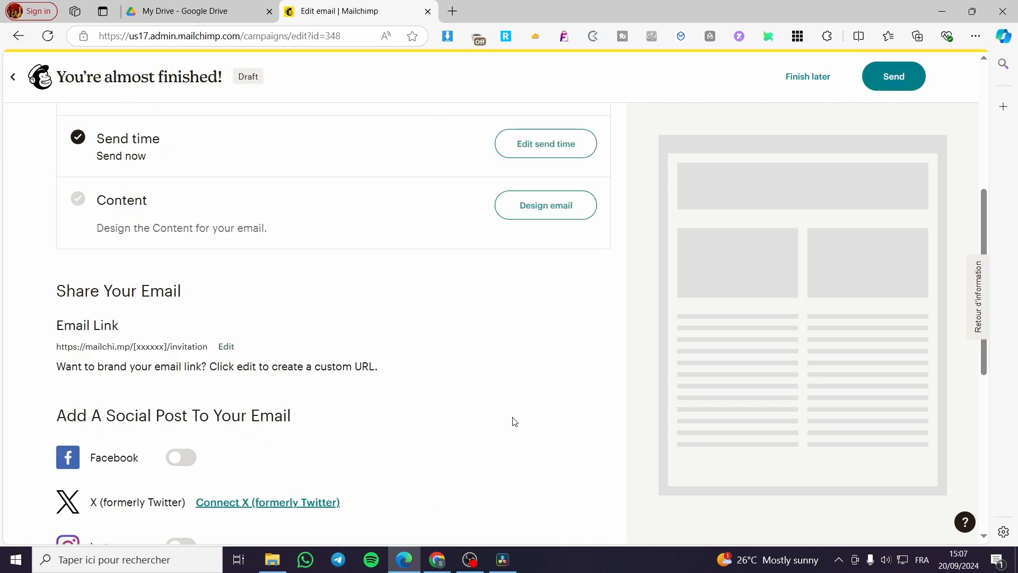
Apply the Featured Sell Products template as the email content and continue to the campaign
left_click(539, 222)
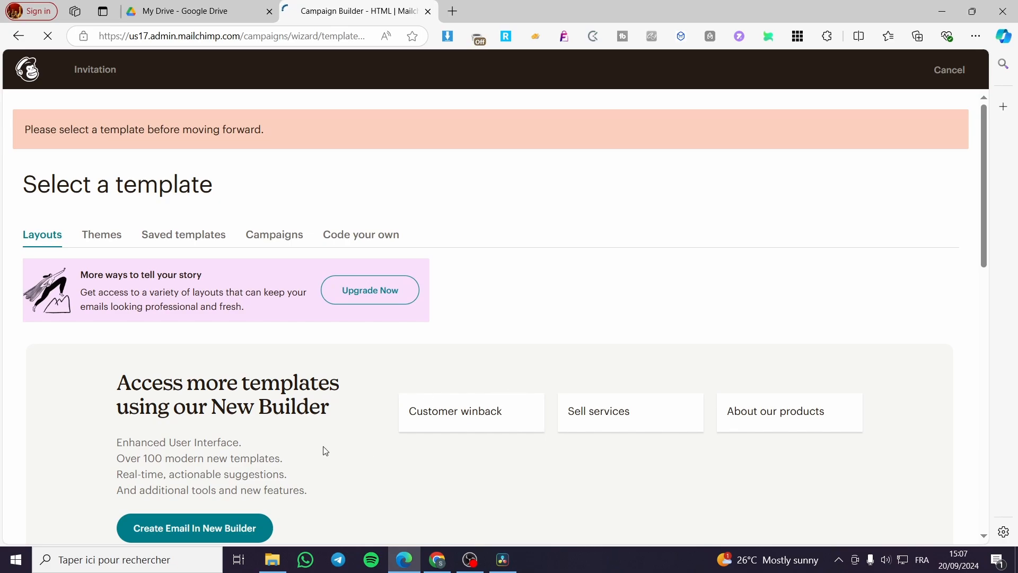
scroll(329, 435, "down", 5)
scroll(402, 404, "down", 3)
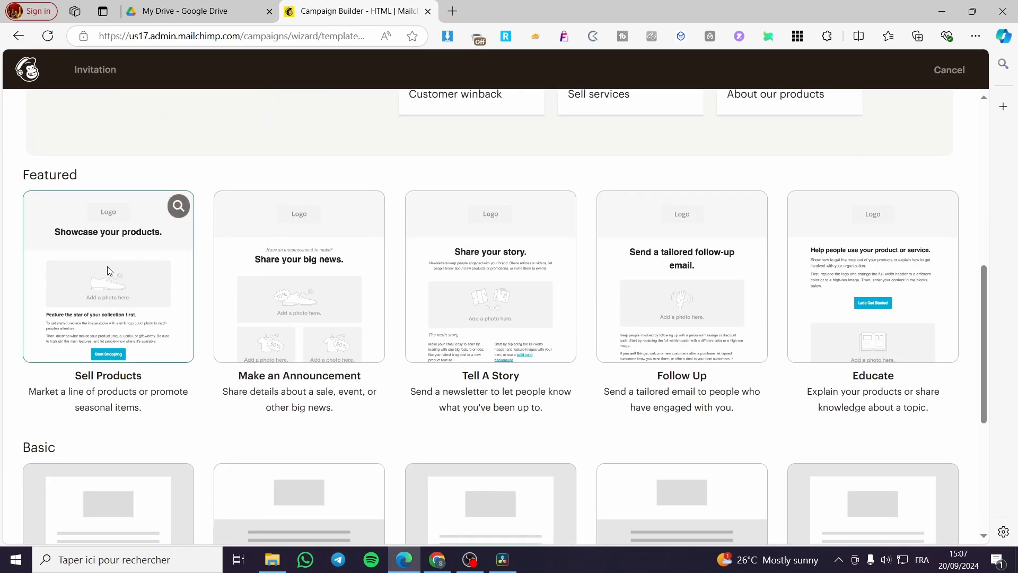
left_click(146, 281)
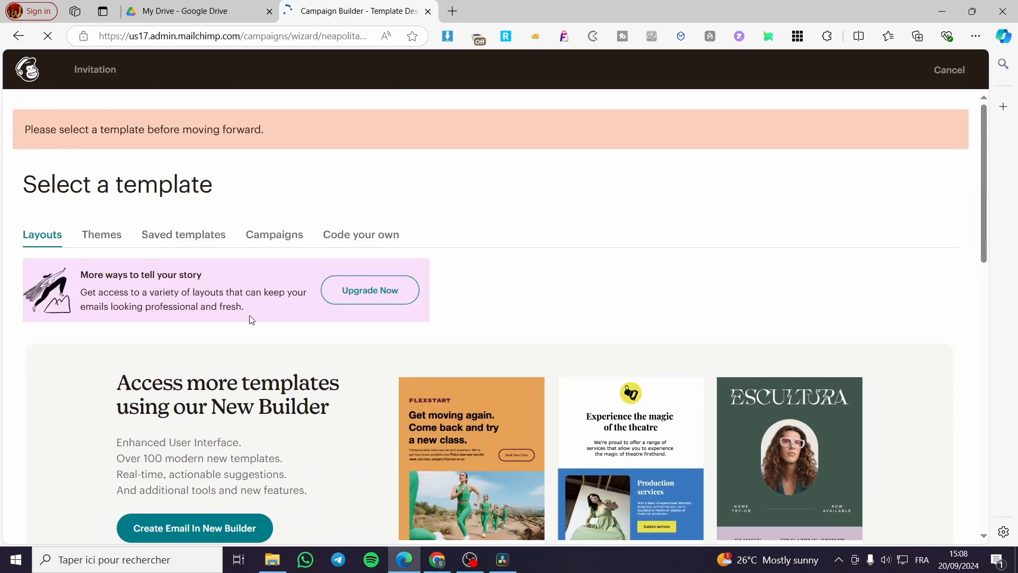
scroll(260, 322, "down", 6)
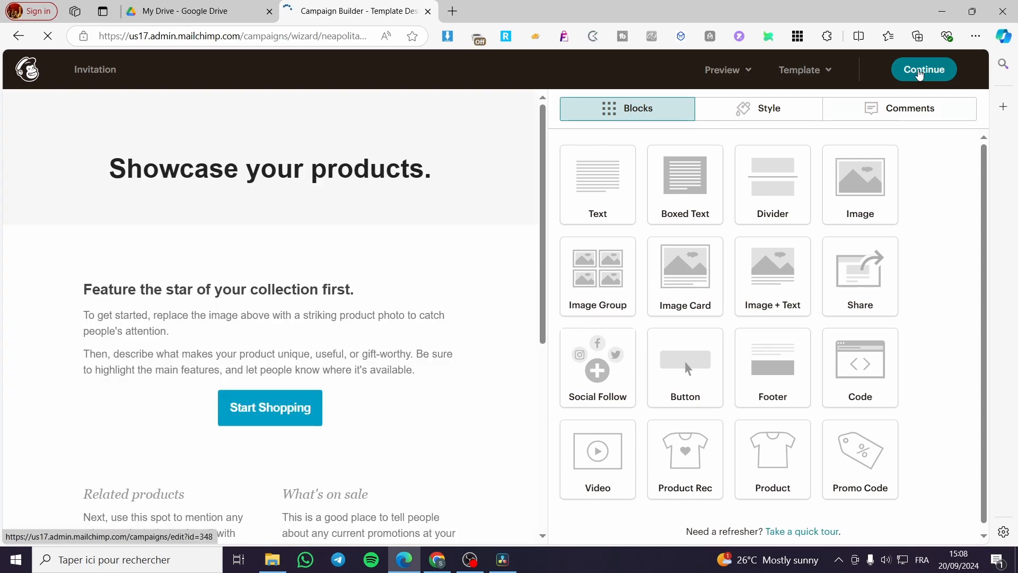
scroll(335, 380, "down", 8)
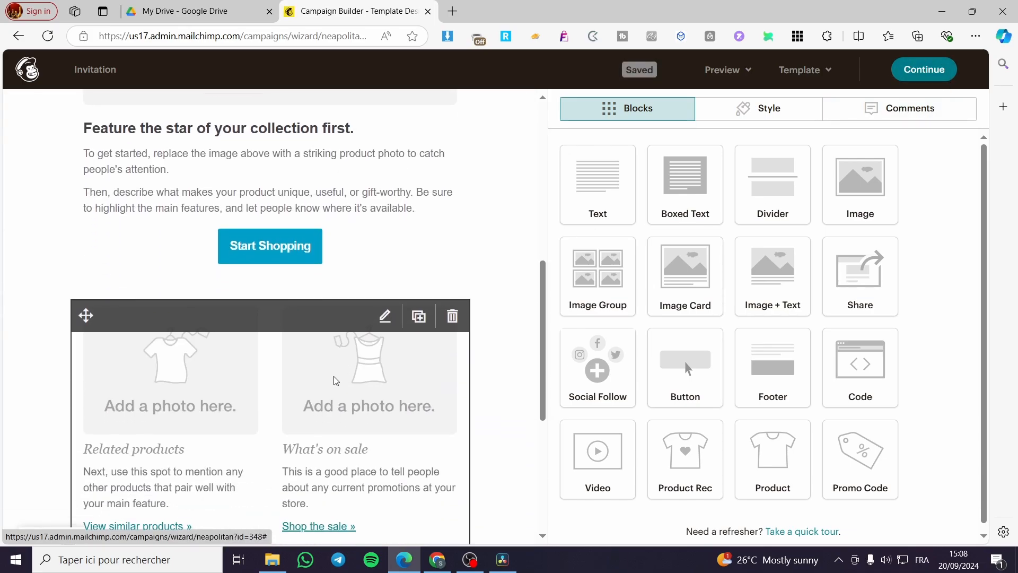
scroll(335, 380, "down", 3)
left_click(923, 69)
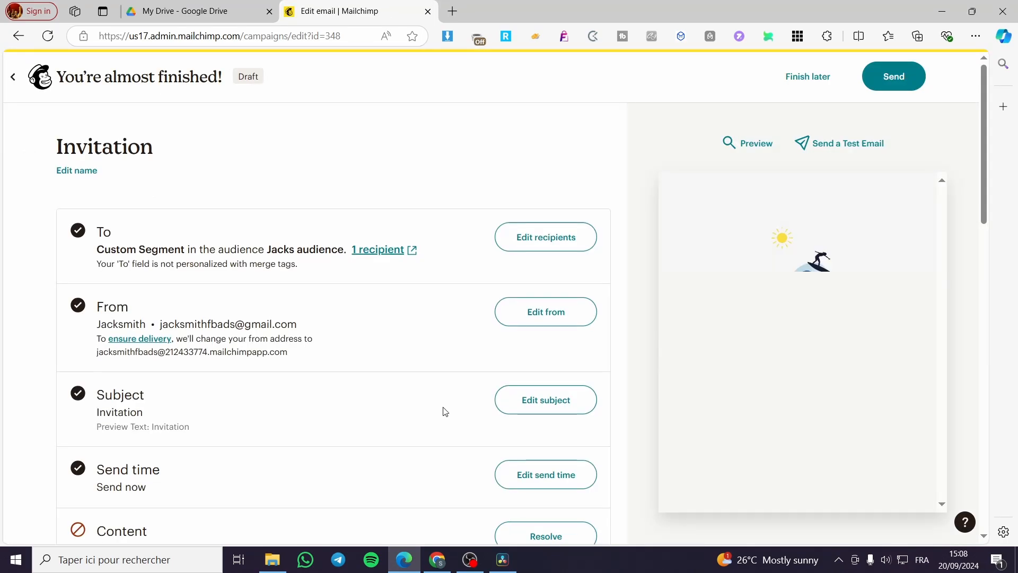
Scroll the campaign checklist to review the Sell Products preview
scroll(424, 408, "down", 5)
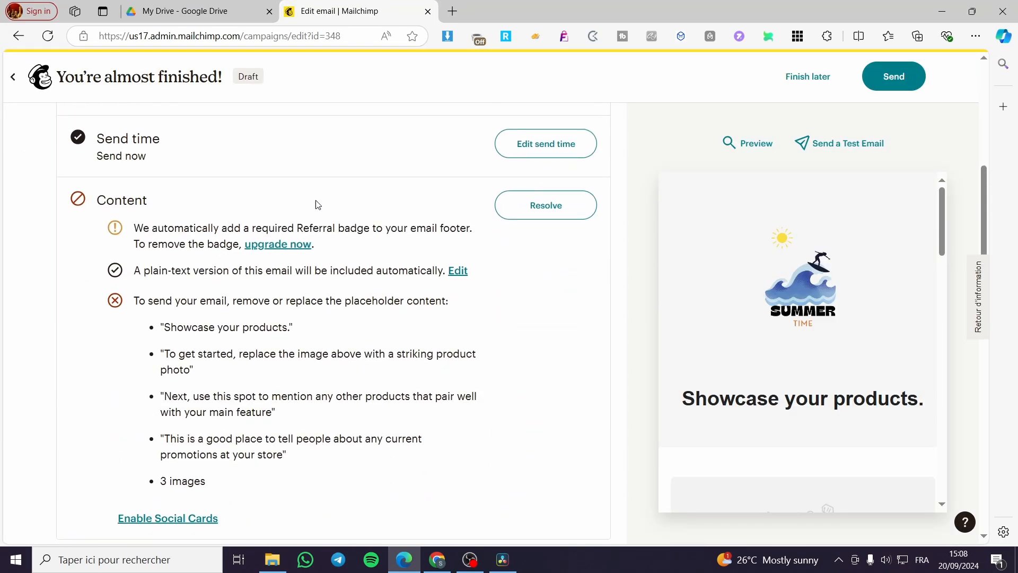
scroll(254, 295, "up", 5)
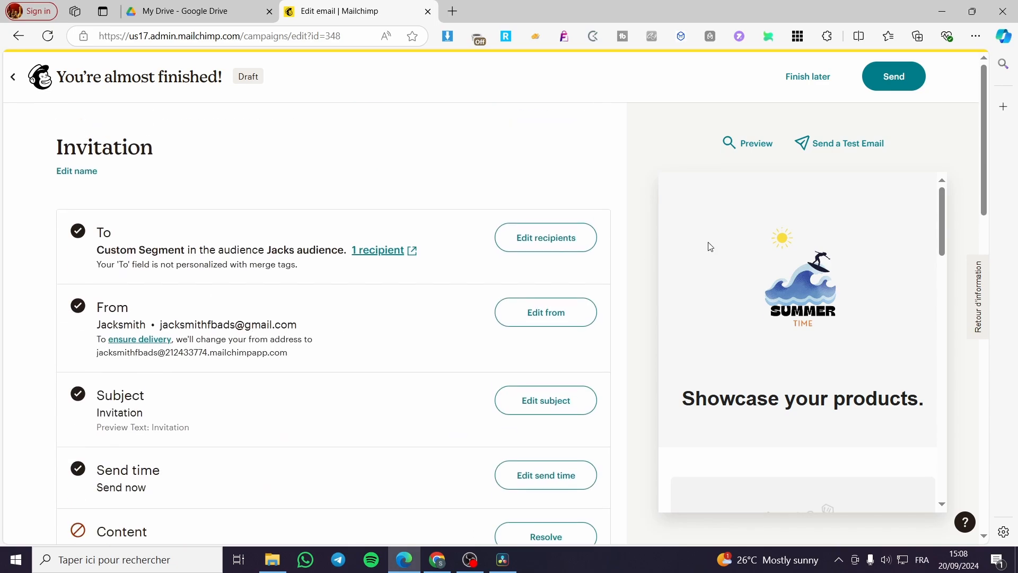